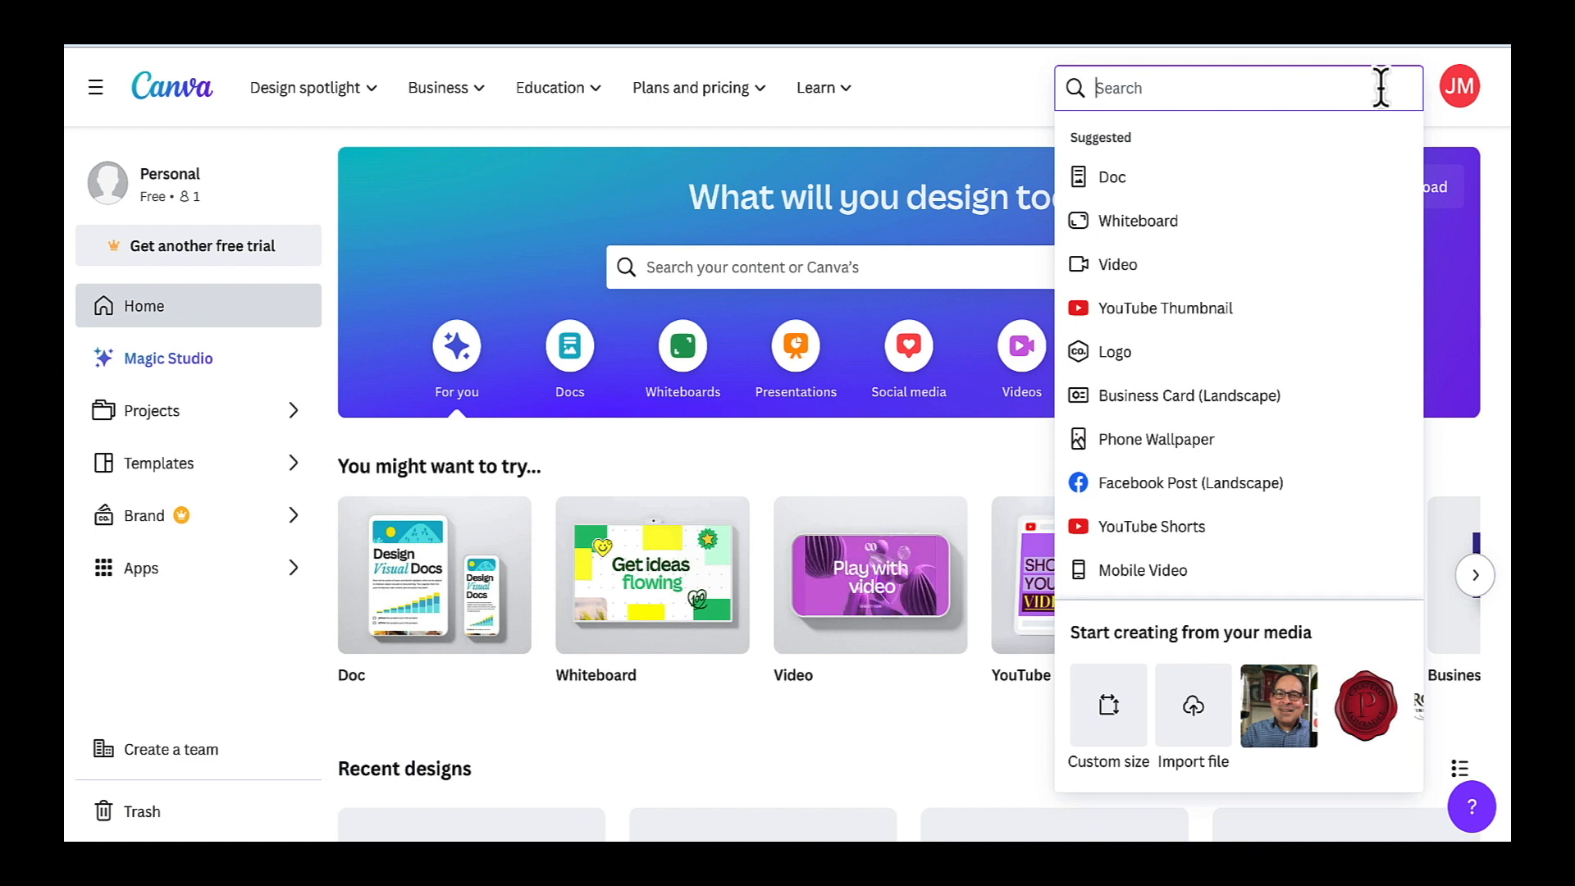
Step: Create a new blank design at the recent custom size of 2048 × 1152 px
click(1098, 740)
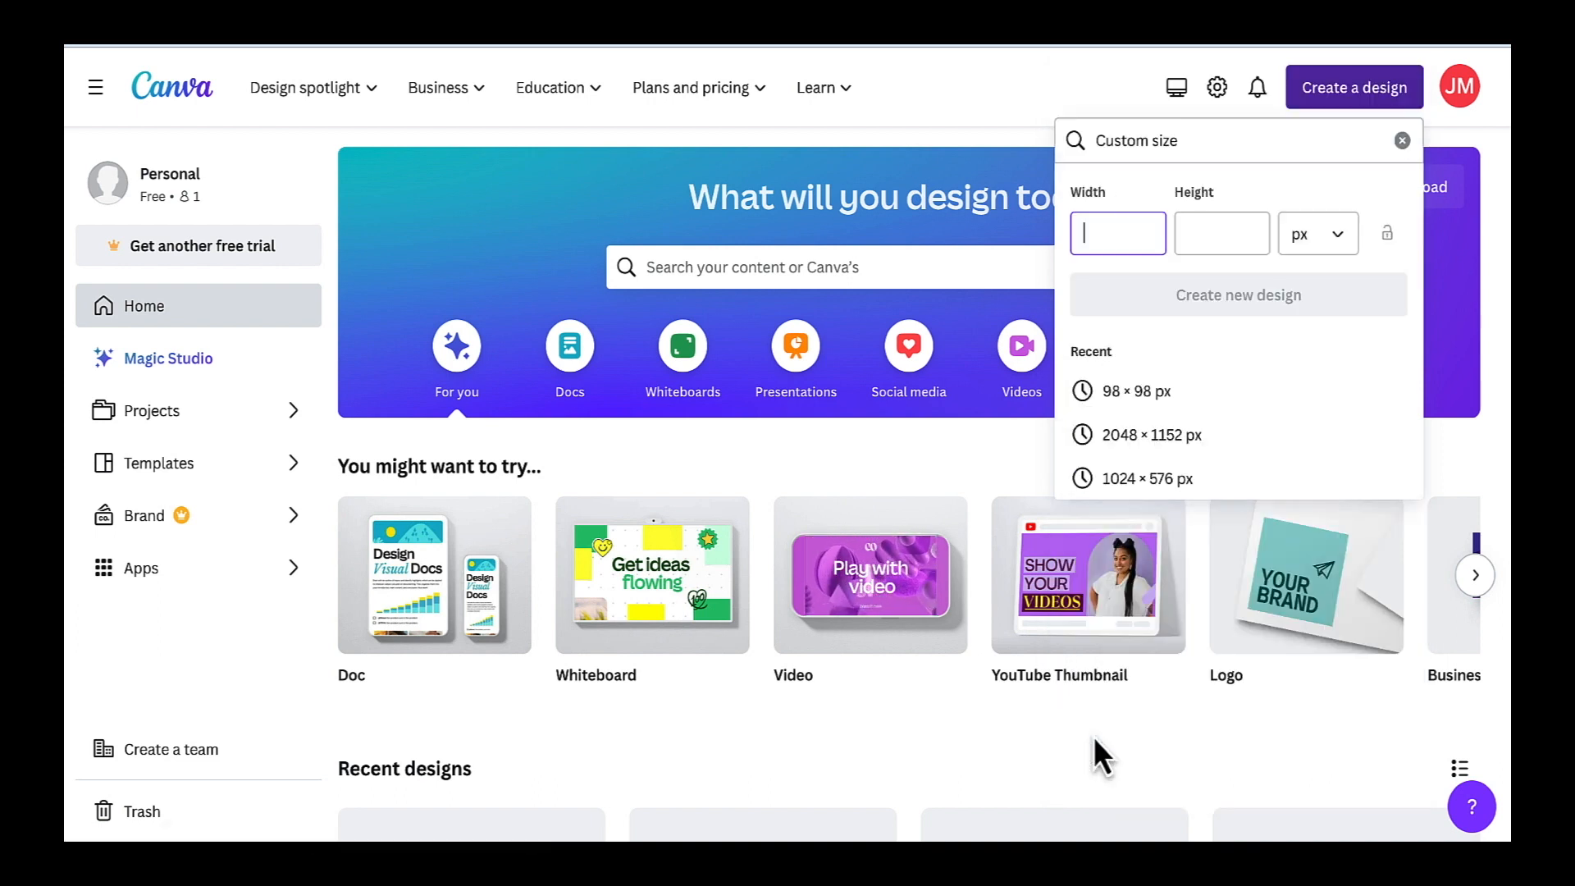
click(1235, 435)
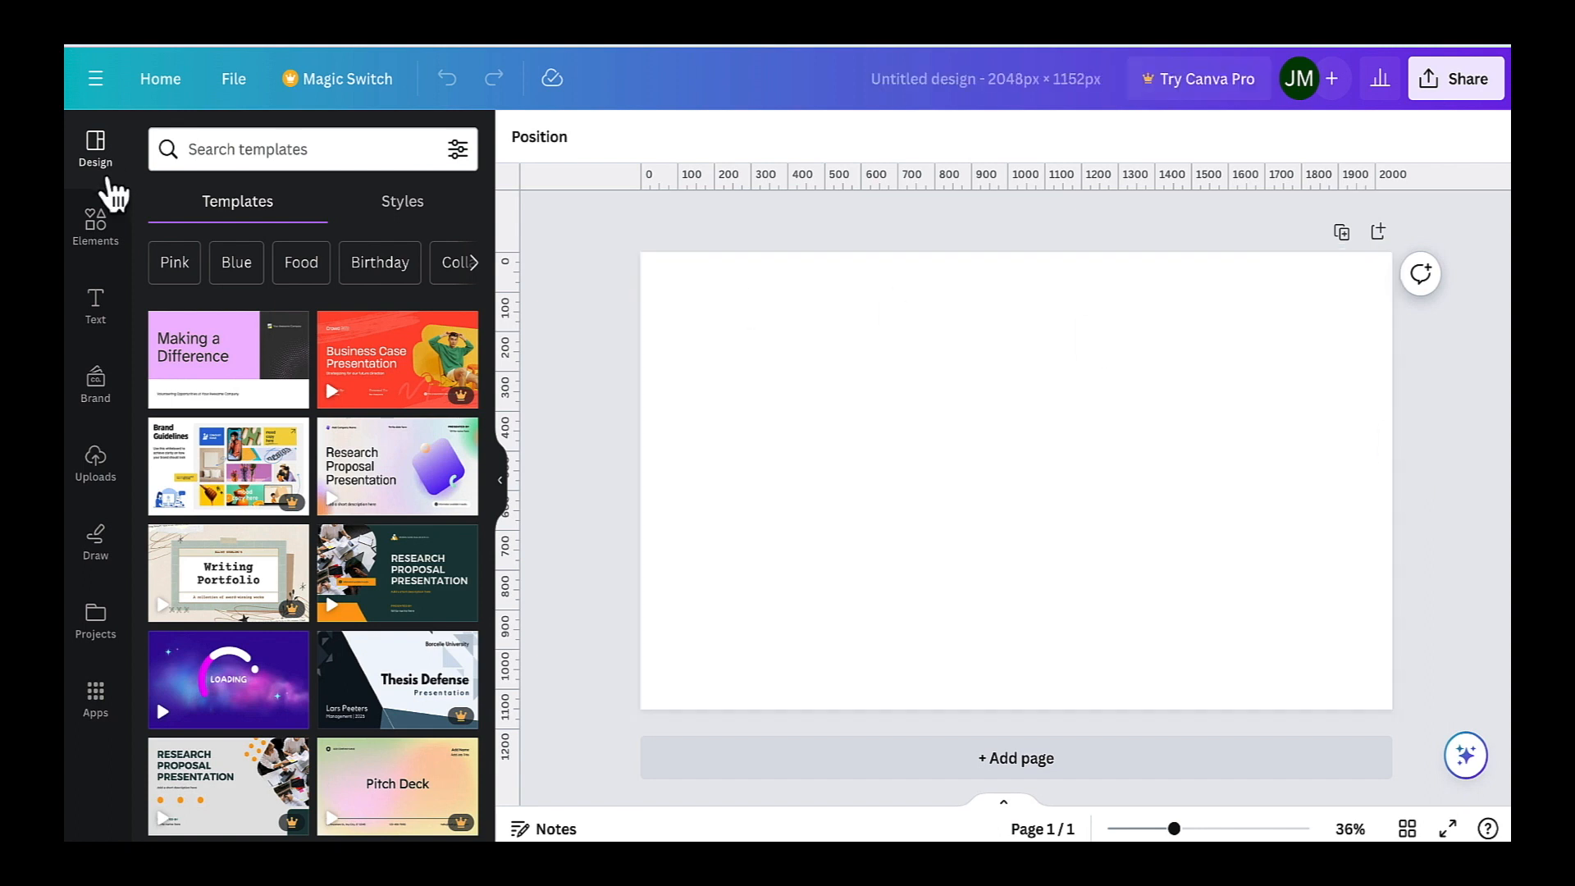
Step: Find the basic shape frames and place the circular frame on the blank page
click(105, 216)
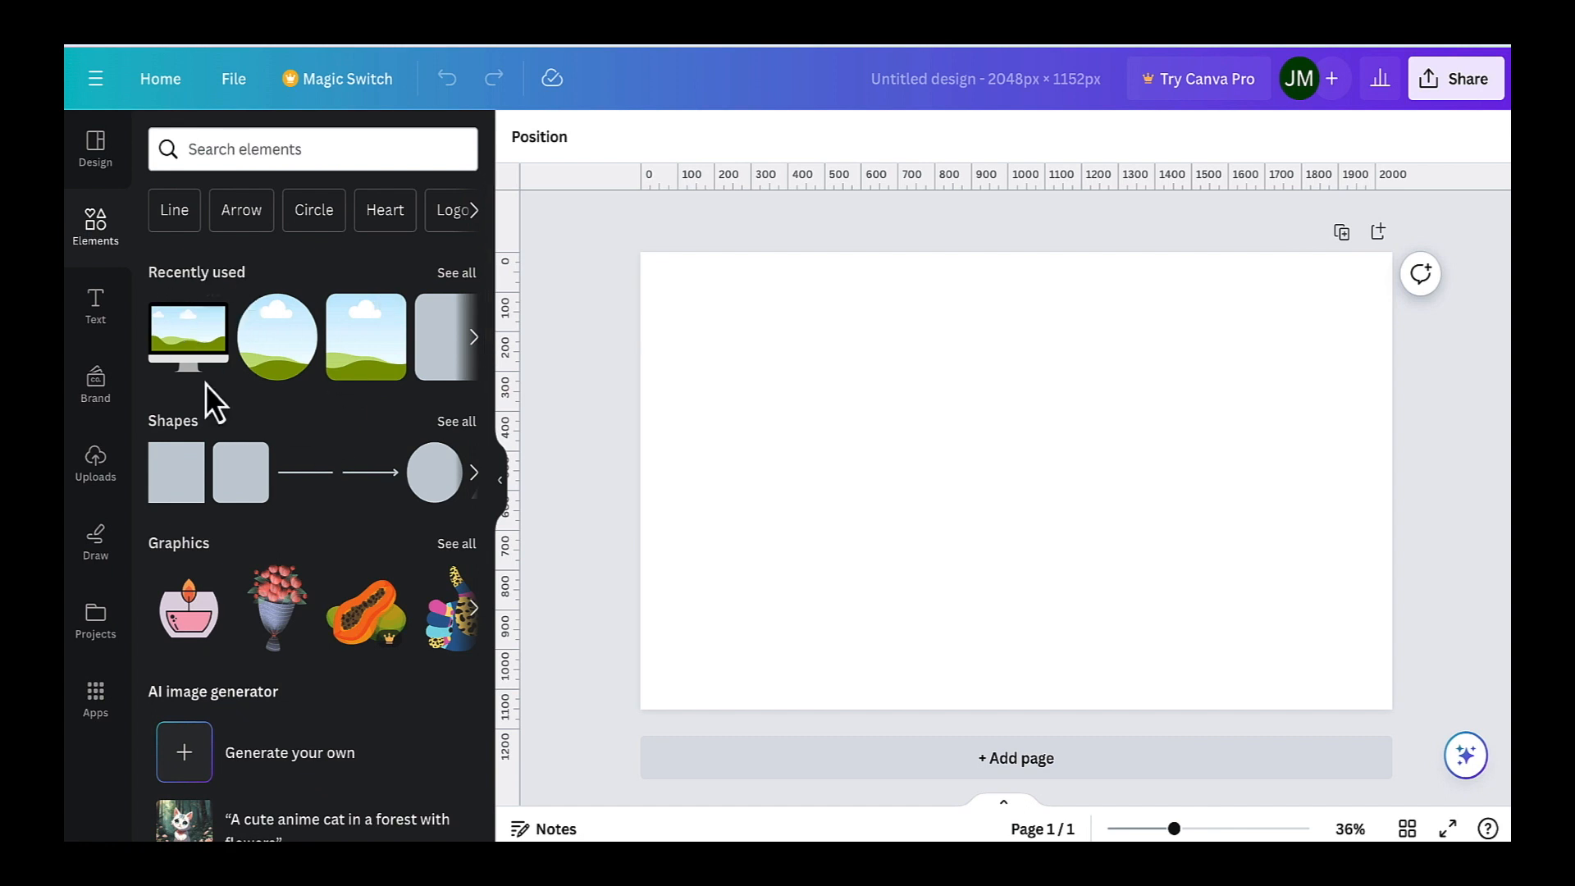
scroll(281, 352, down, 12)
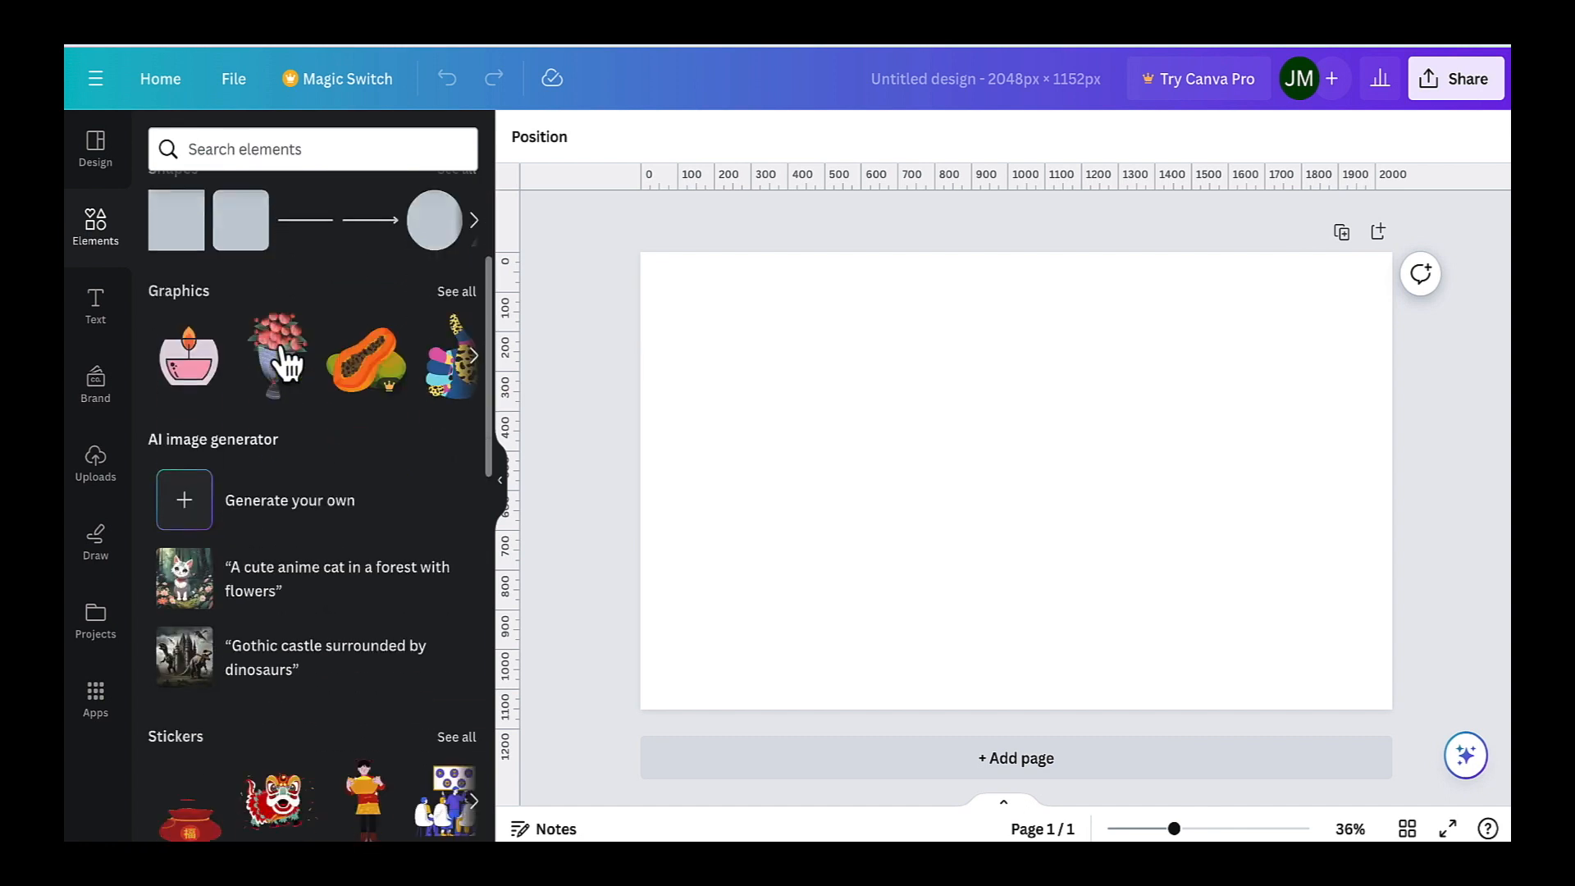
scroll(282, 351, down, 6)
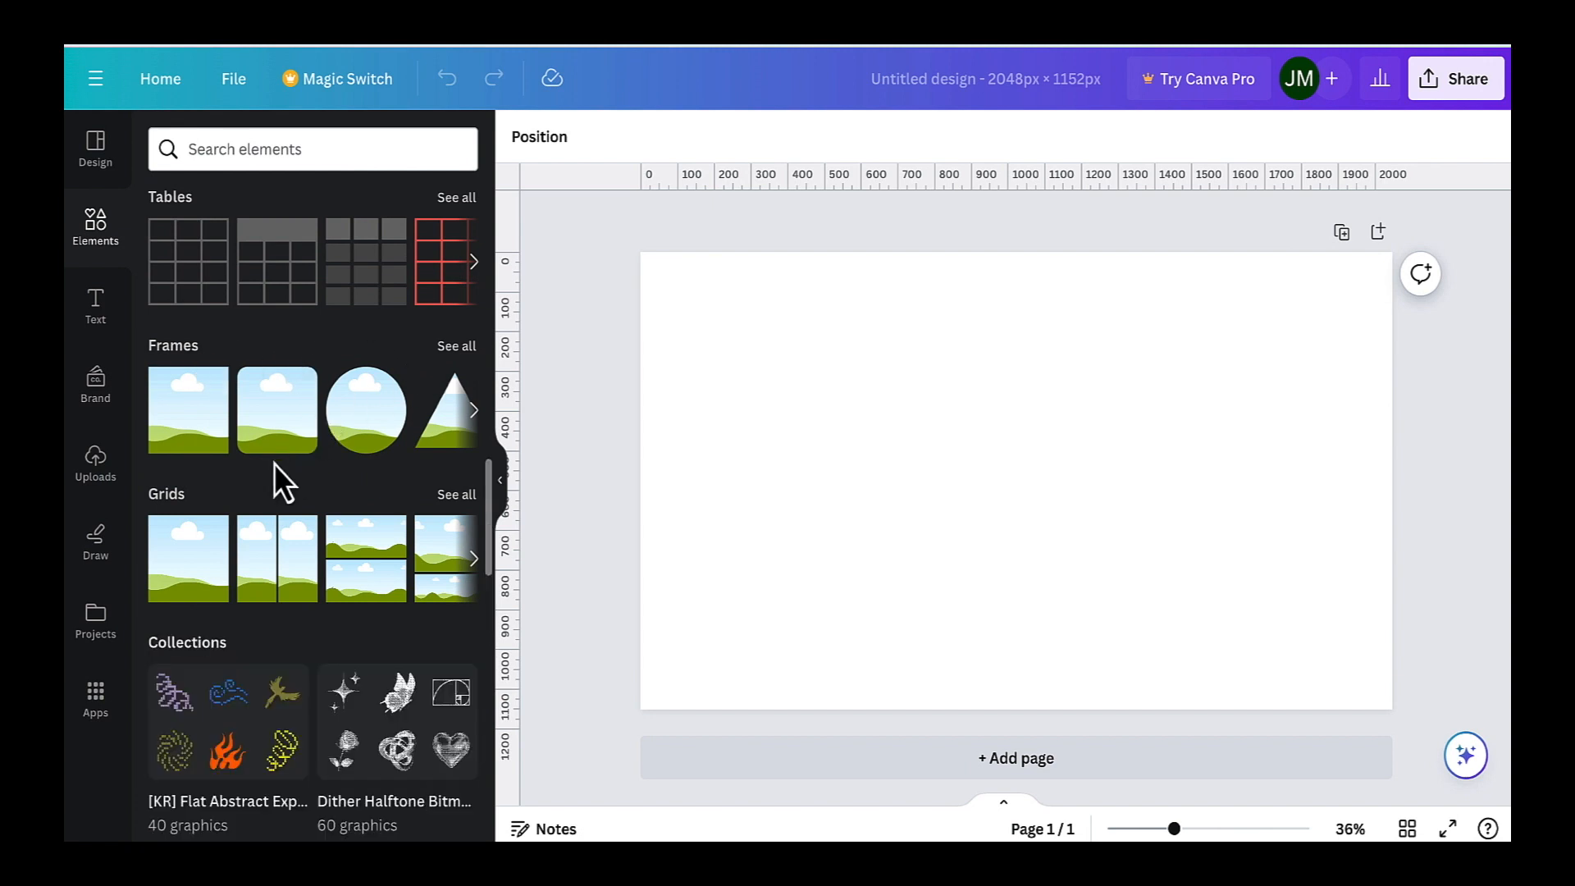
click(454, 347)
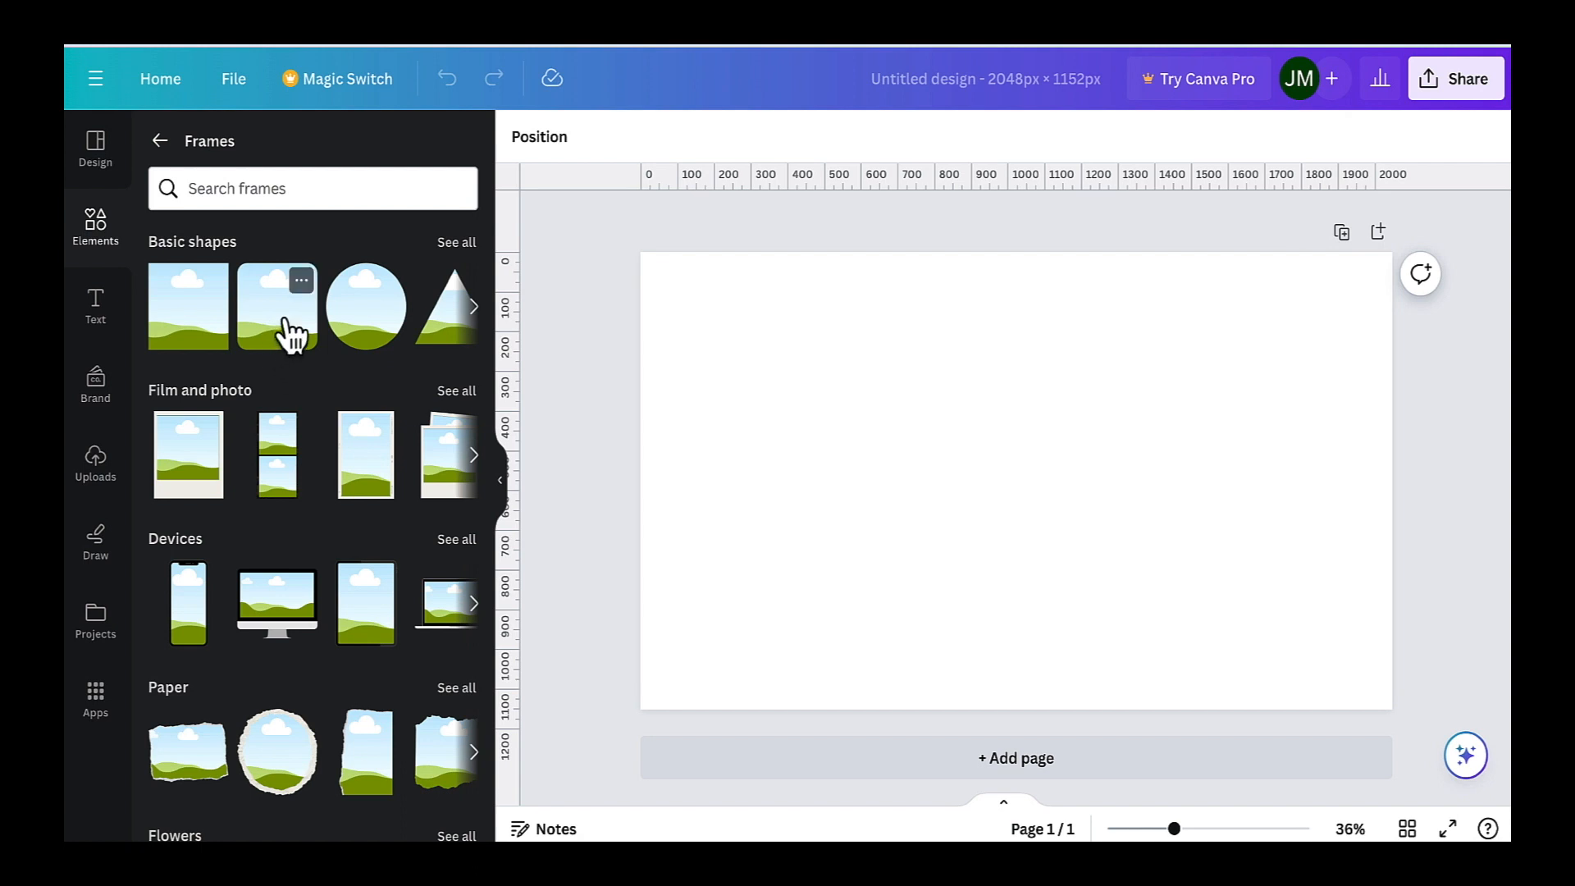
drag(361, 324, 845, 431)
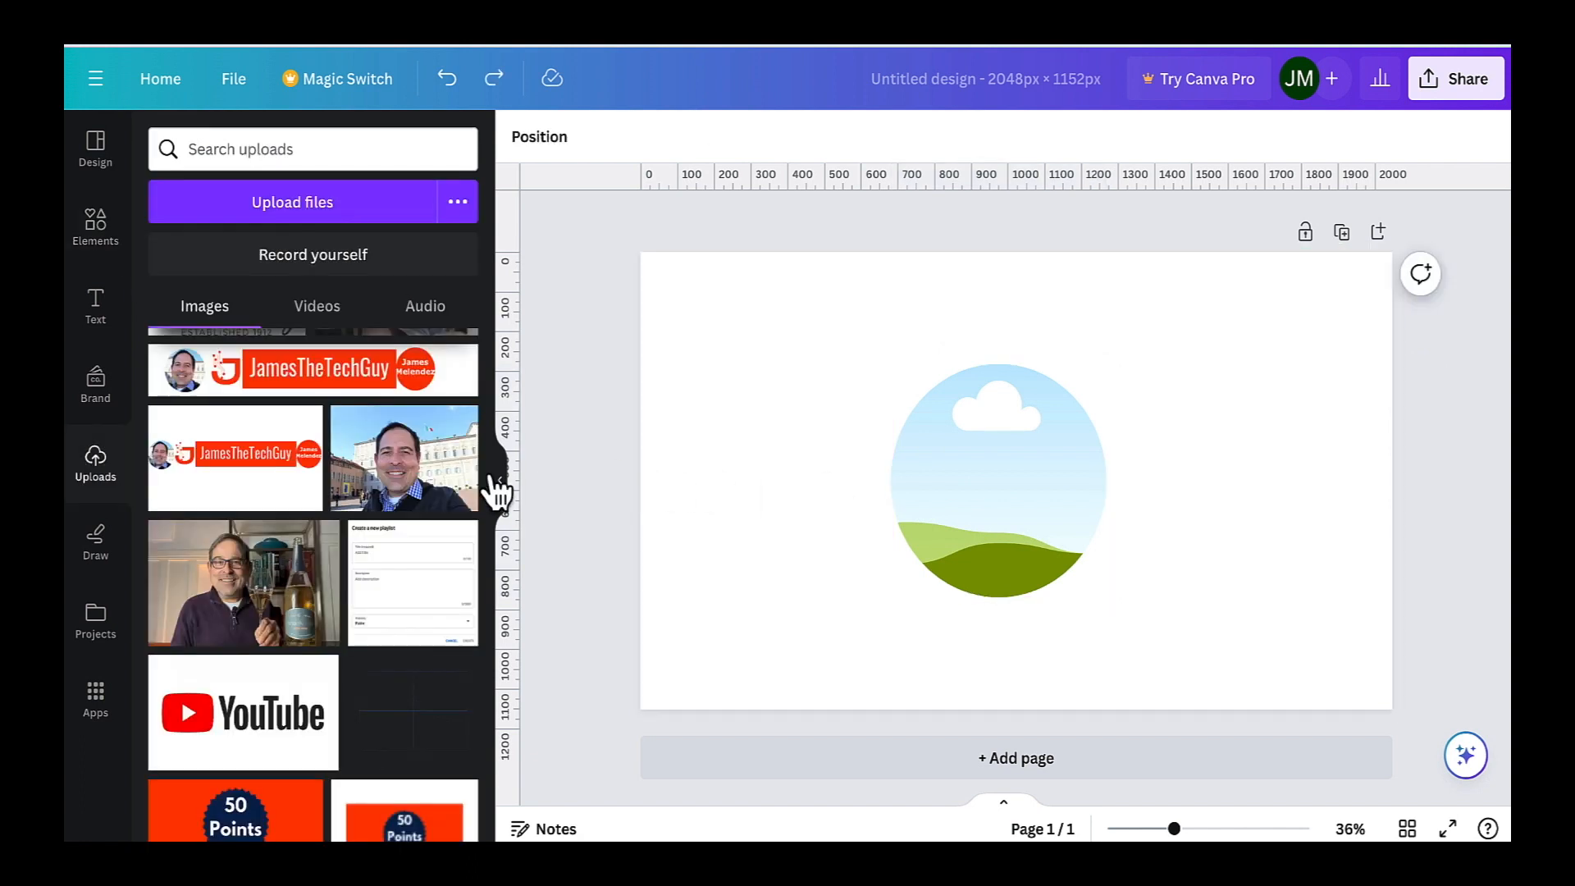
Step: Fill the circular frame with the uploaded outdoor selfie and enlarge the frame to about 780 px wide
drag(450, 484, 936, 412)
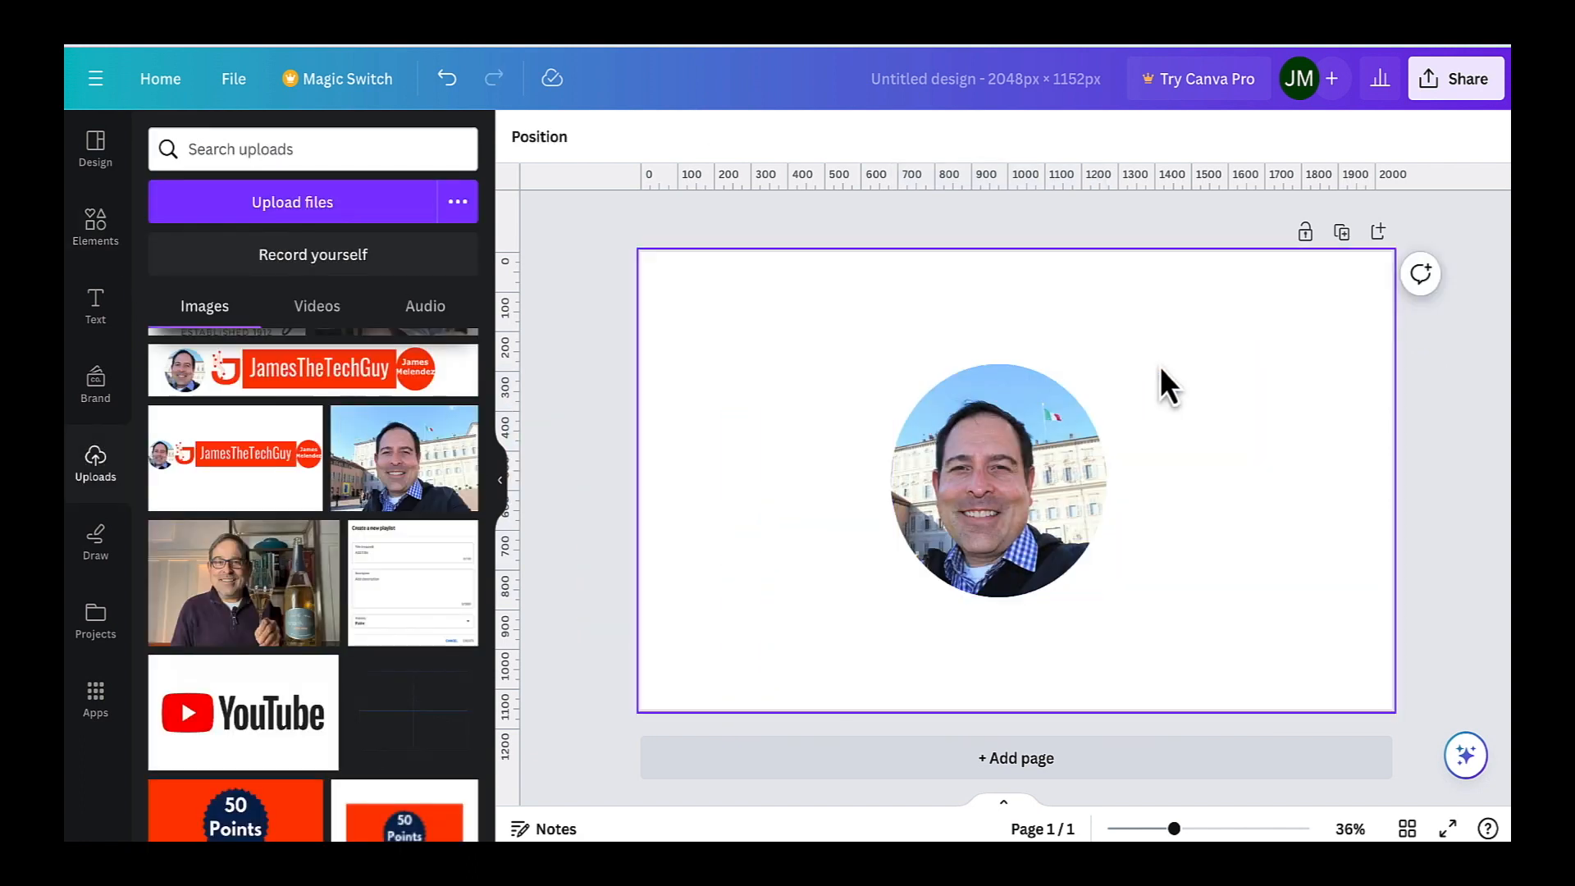
click(1060, 465)
drag(1106, 598, 1140, 636)
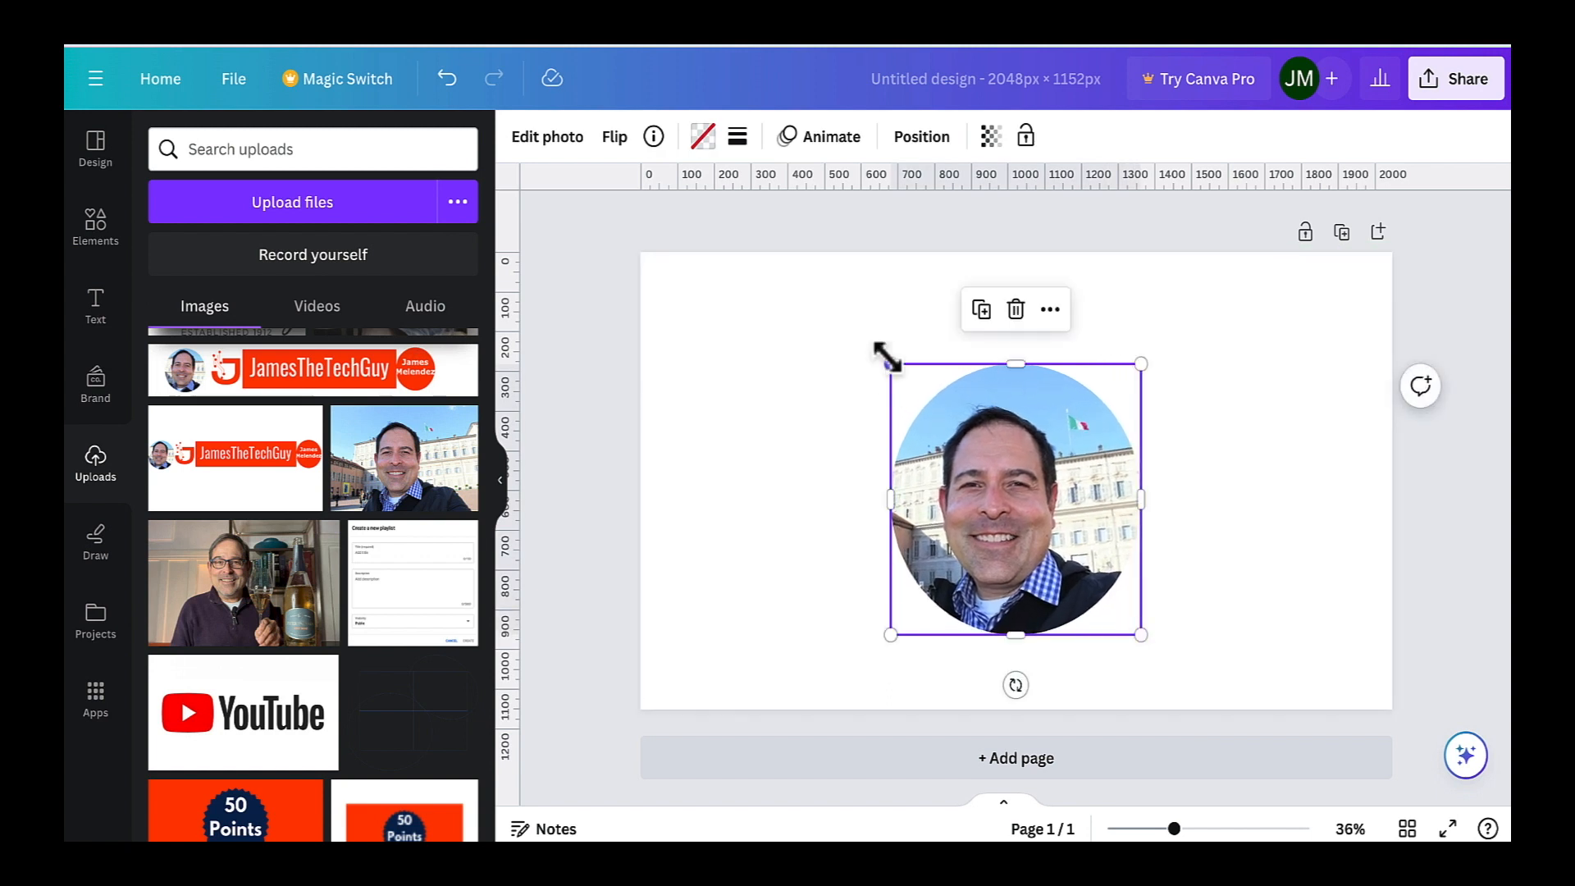
drag(890, 364, 850, 314)
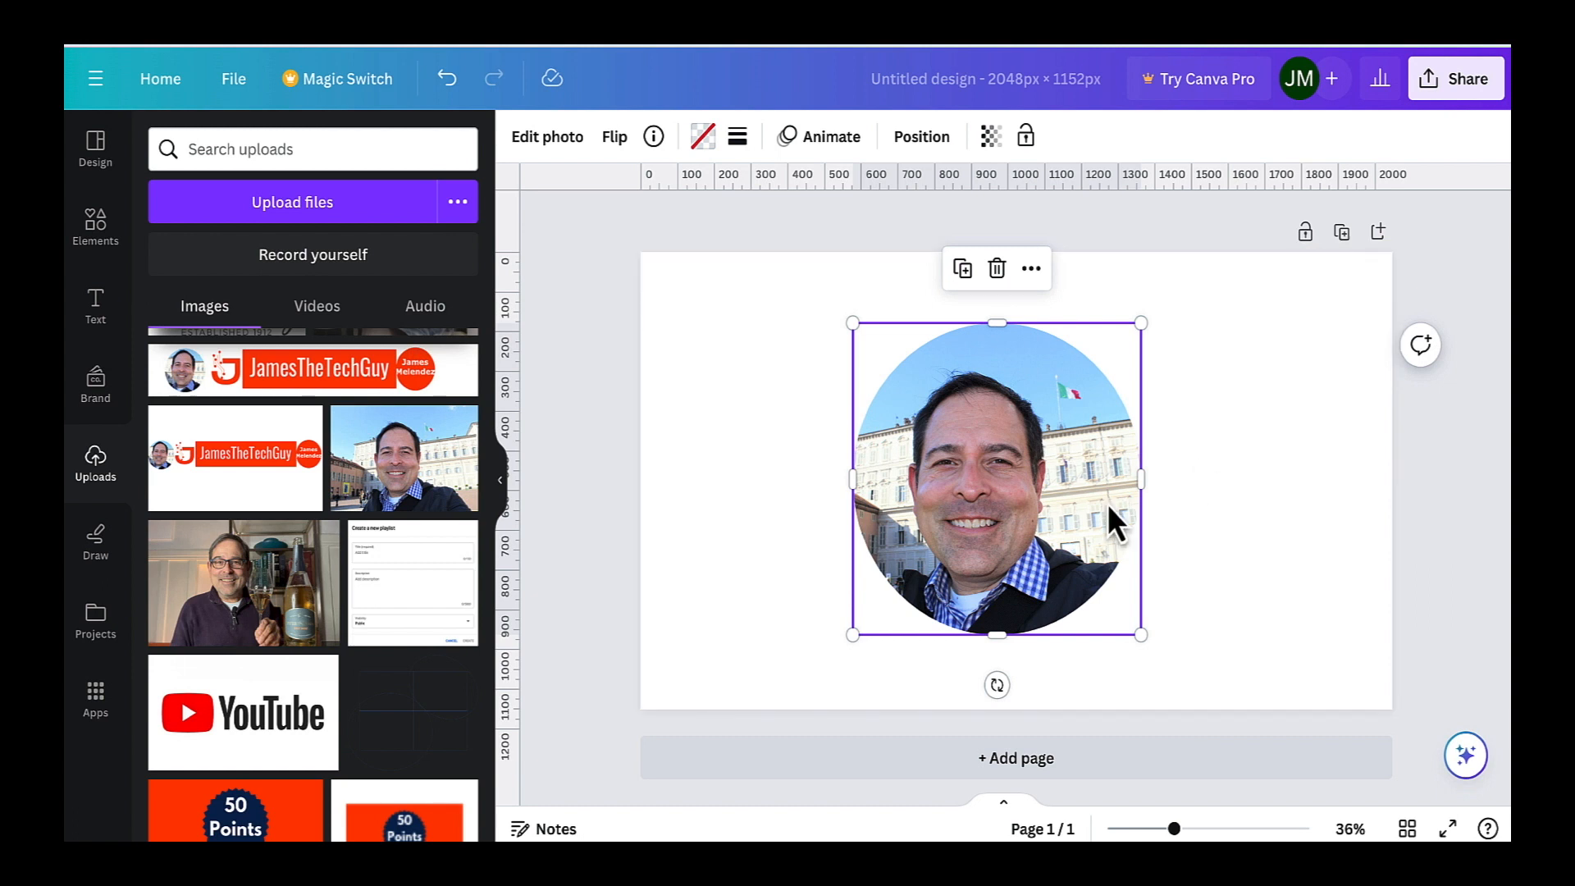
Step: Smart-crop the selfie within its circular frame, rotating it 5.7°, and move the frame to the page's left half
double_click(1040, 497)
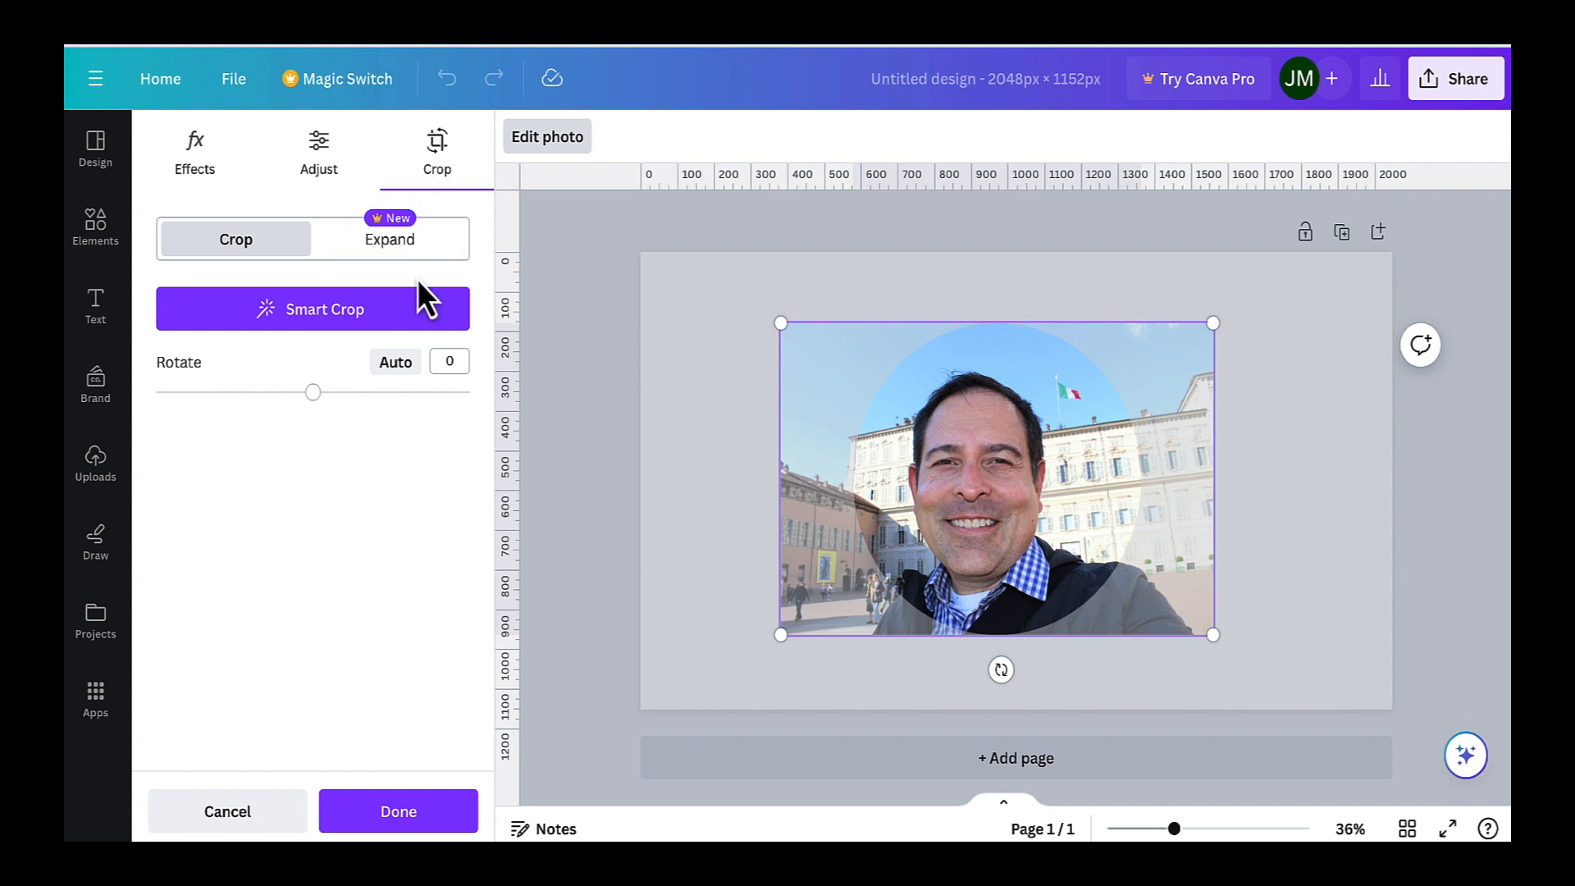
click(398, 309)
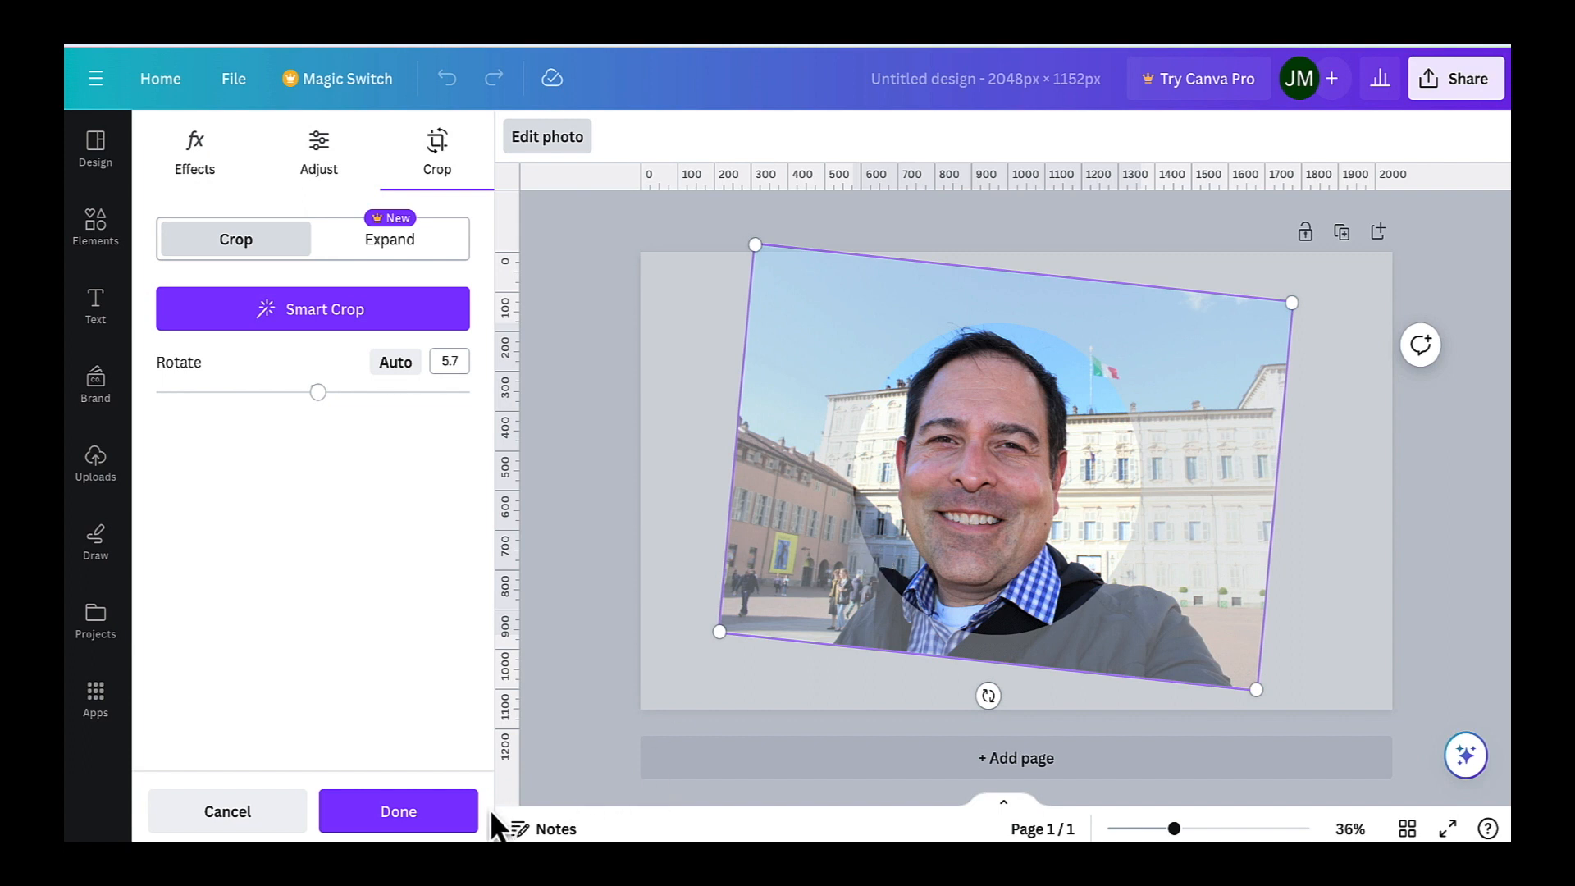
click(456, 816)
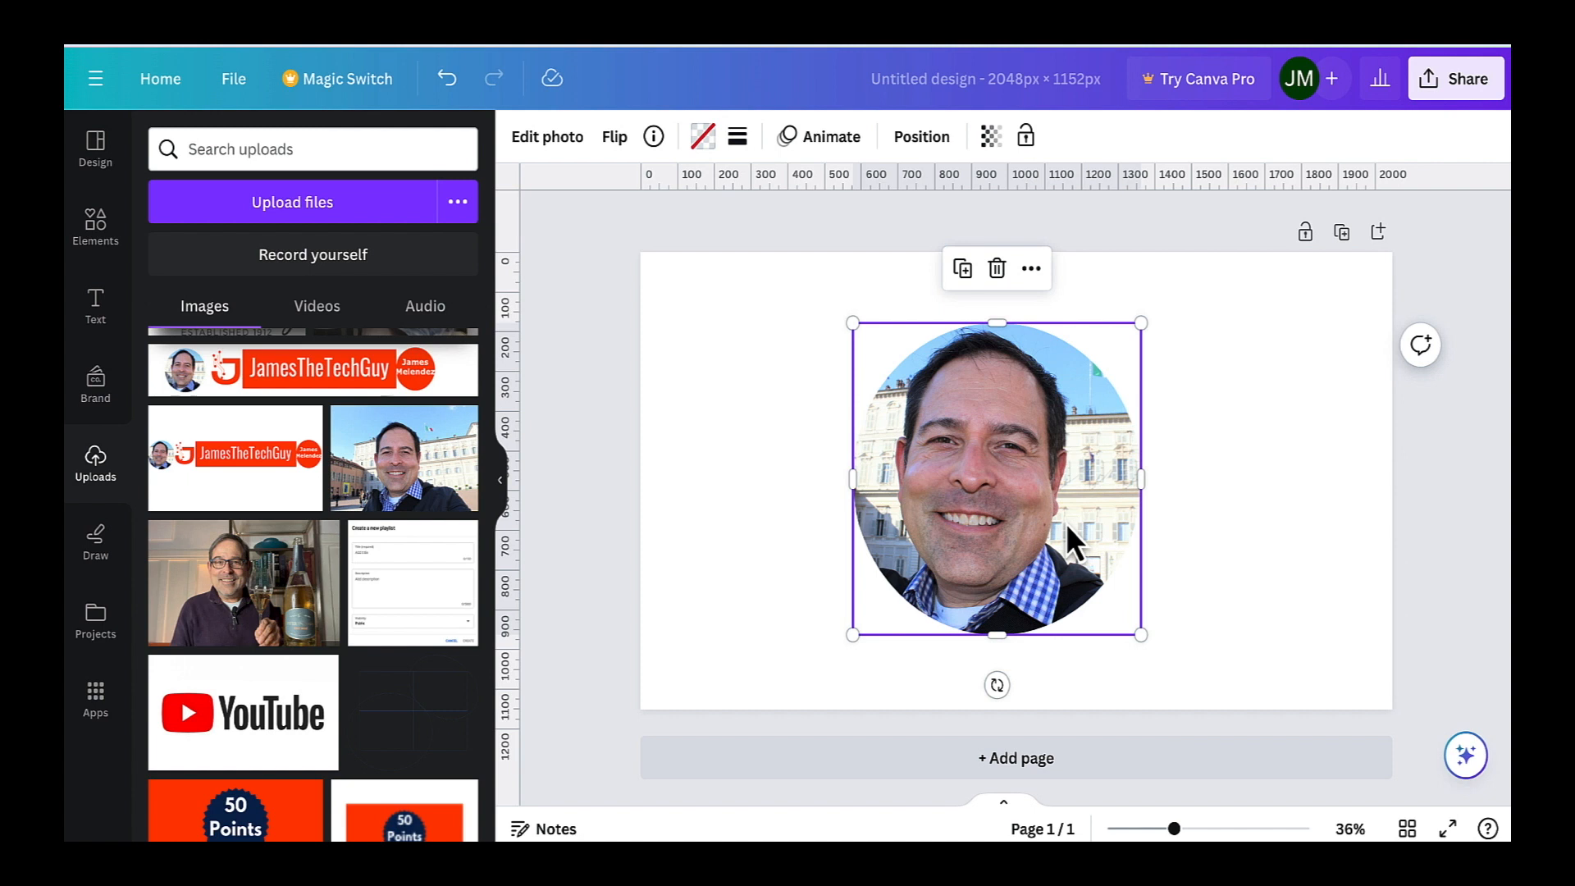
drag(1043, 510, 873, 501)
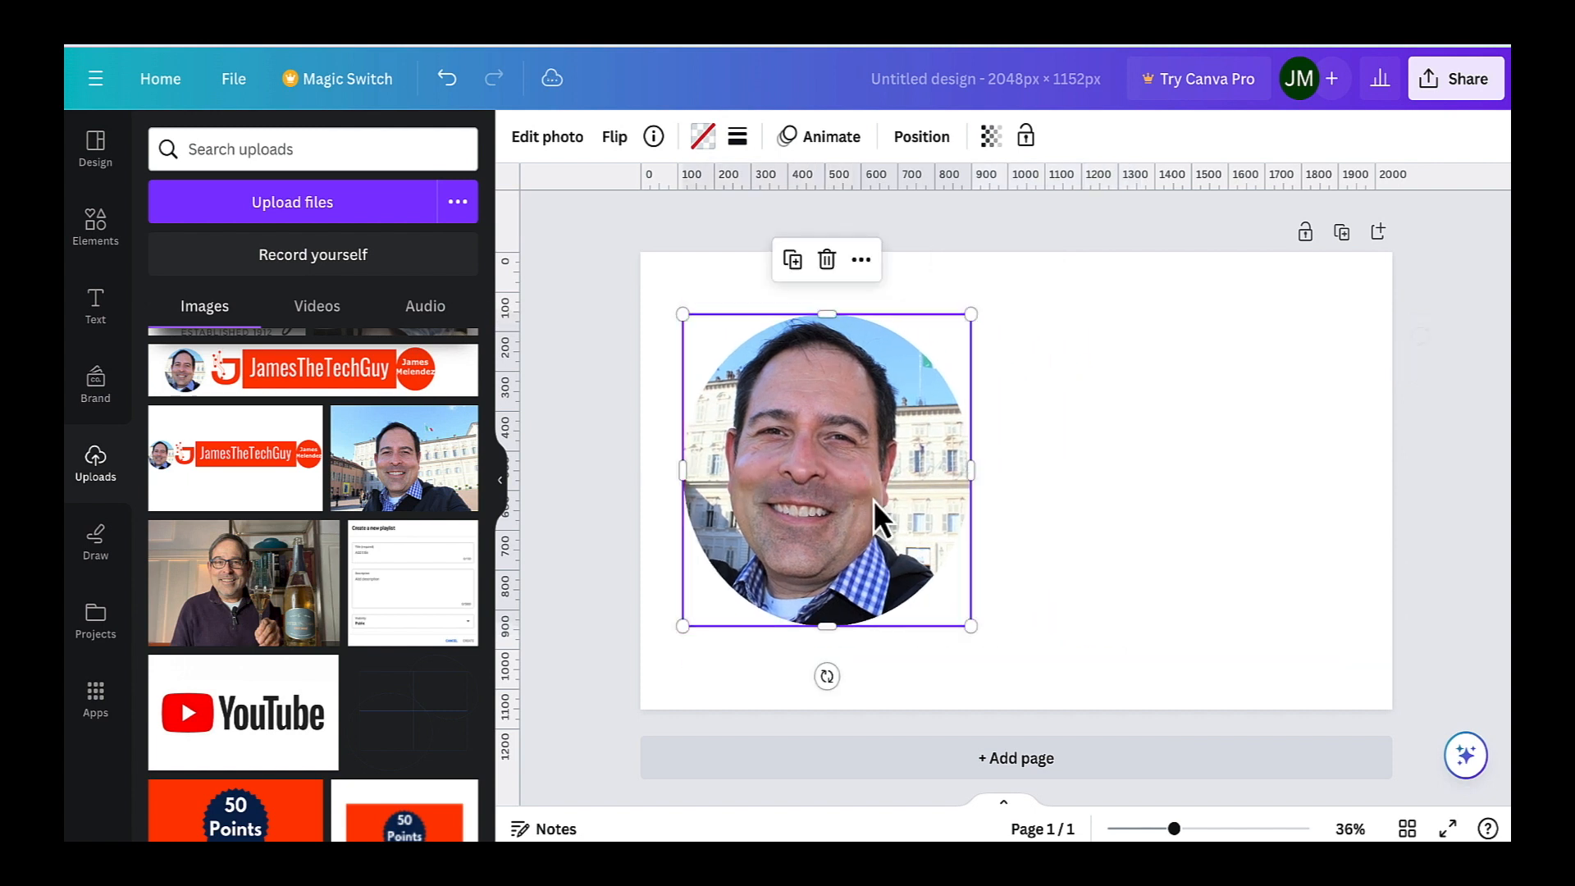
Step: Add the recently used desktop monitor frame and position it in the right half of the page
click(95, 222)
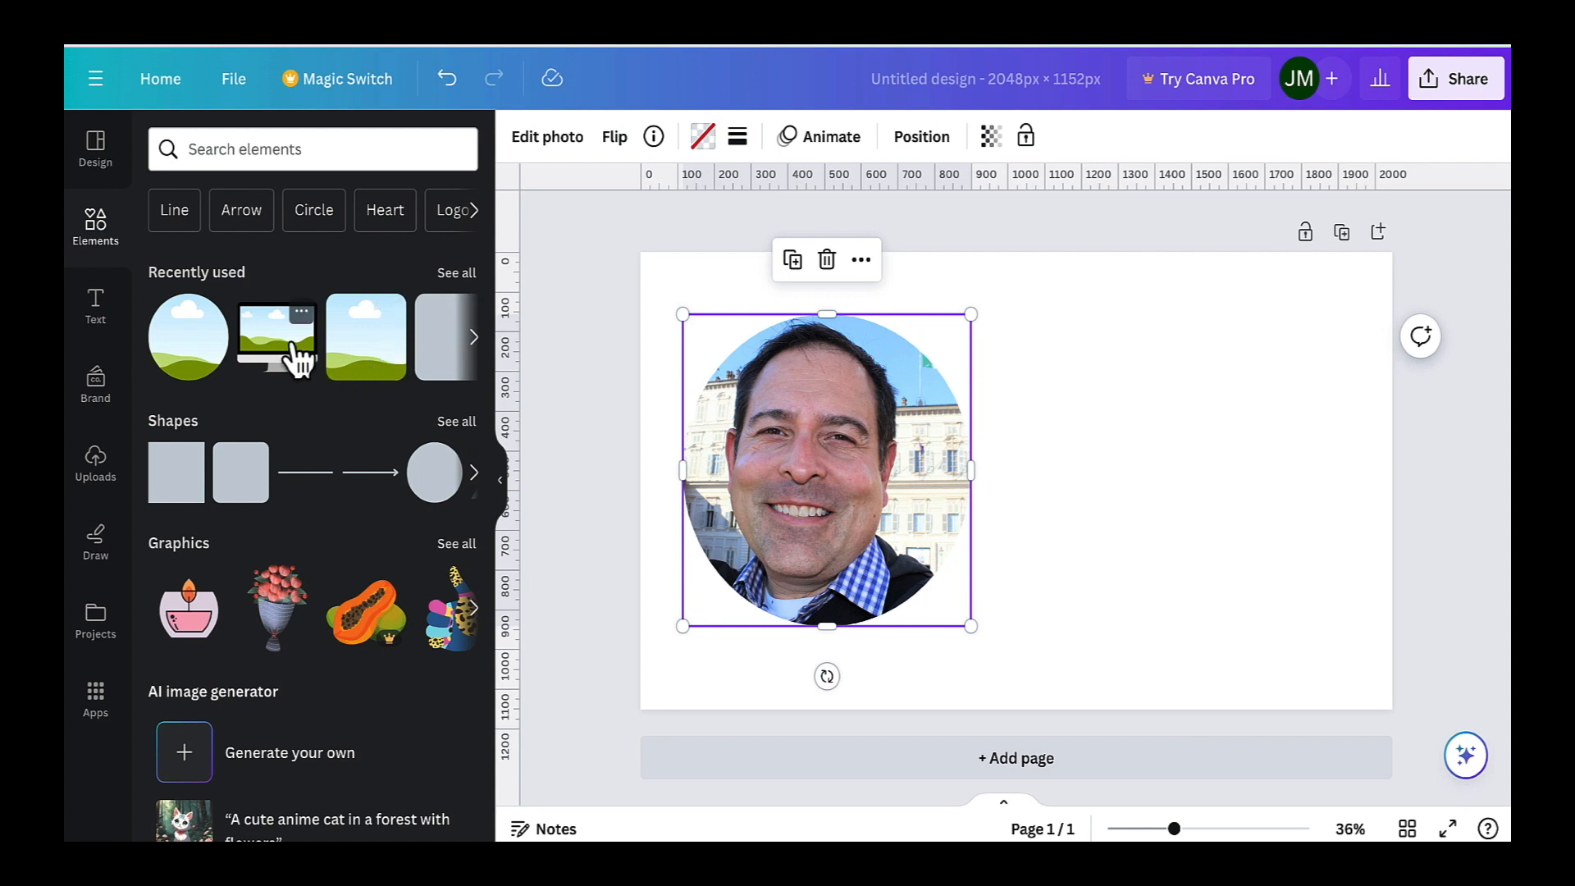
click(297, 355)
drag(1149, 407, 1301, 402)
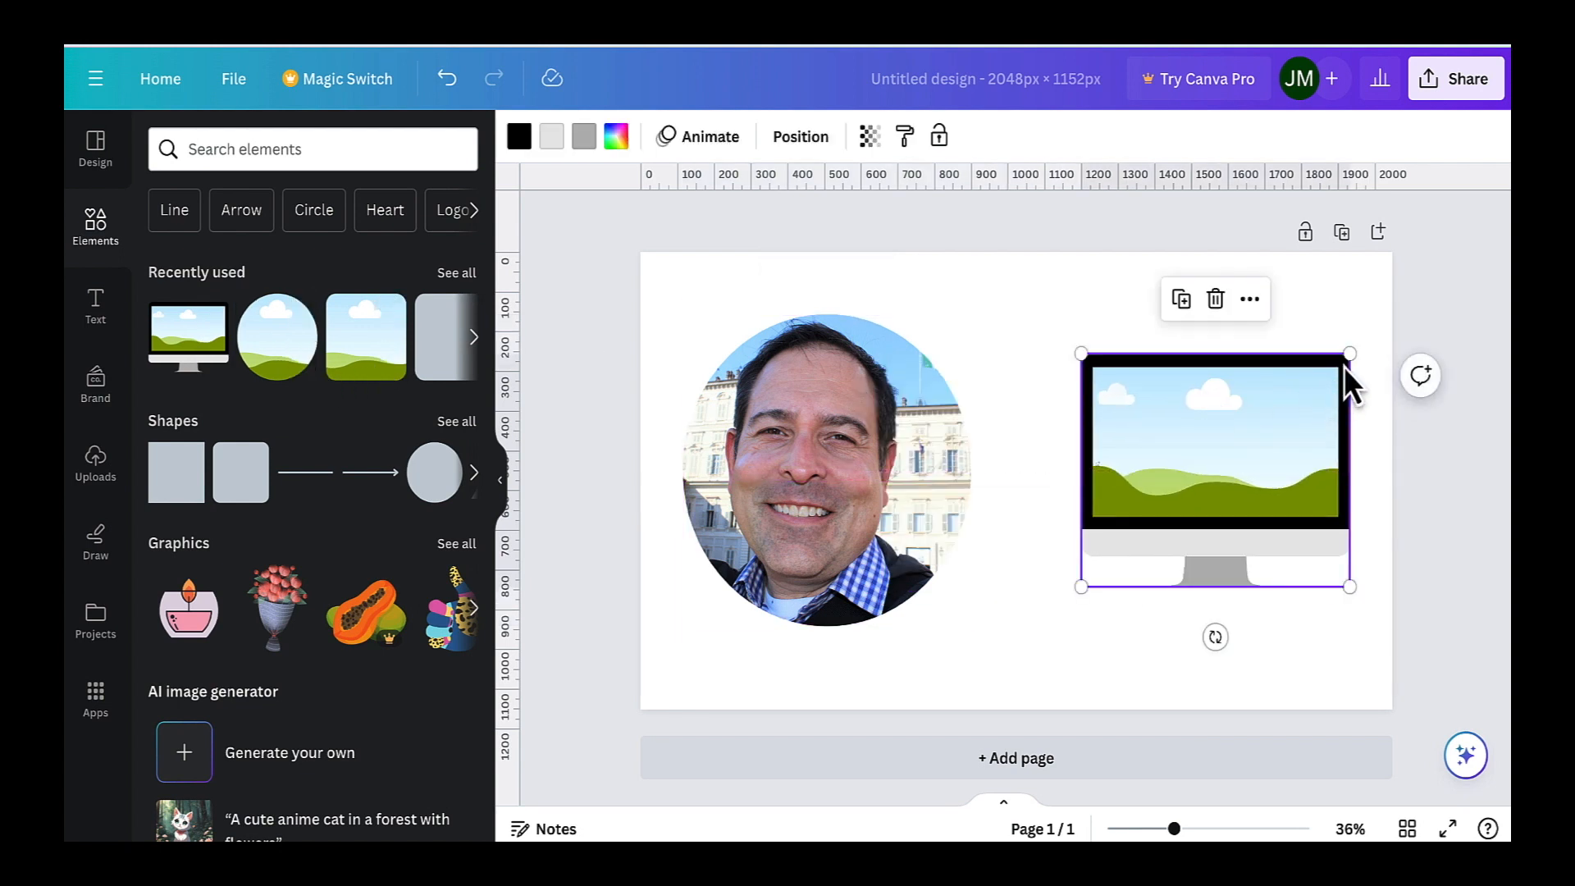
Step: Fill the monitor frame with the uploaded photo of the man holding a wine glass, rotated 1.1° within the frame
click(95, 464)
drag(952, 550, 1231, 400)
double_click(1230, 401)
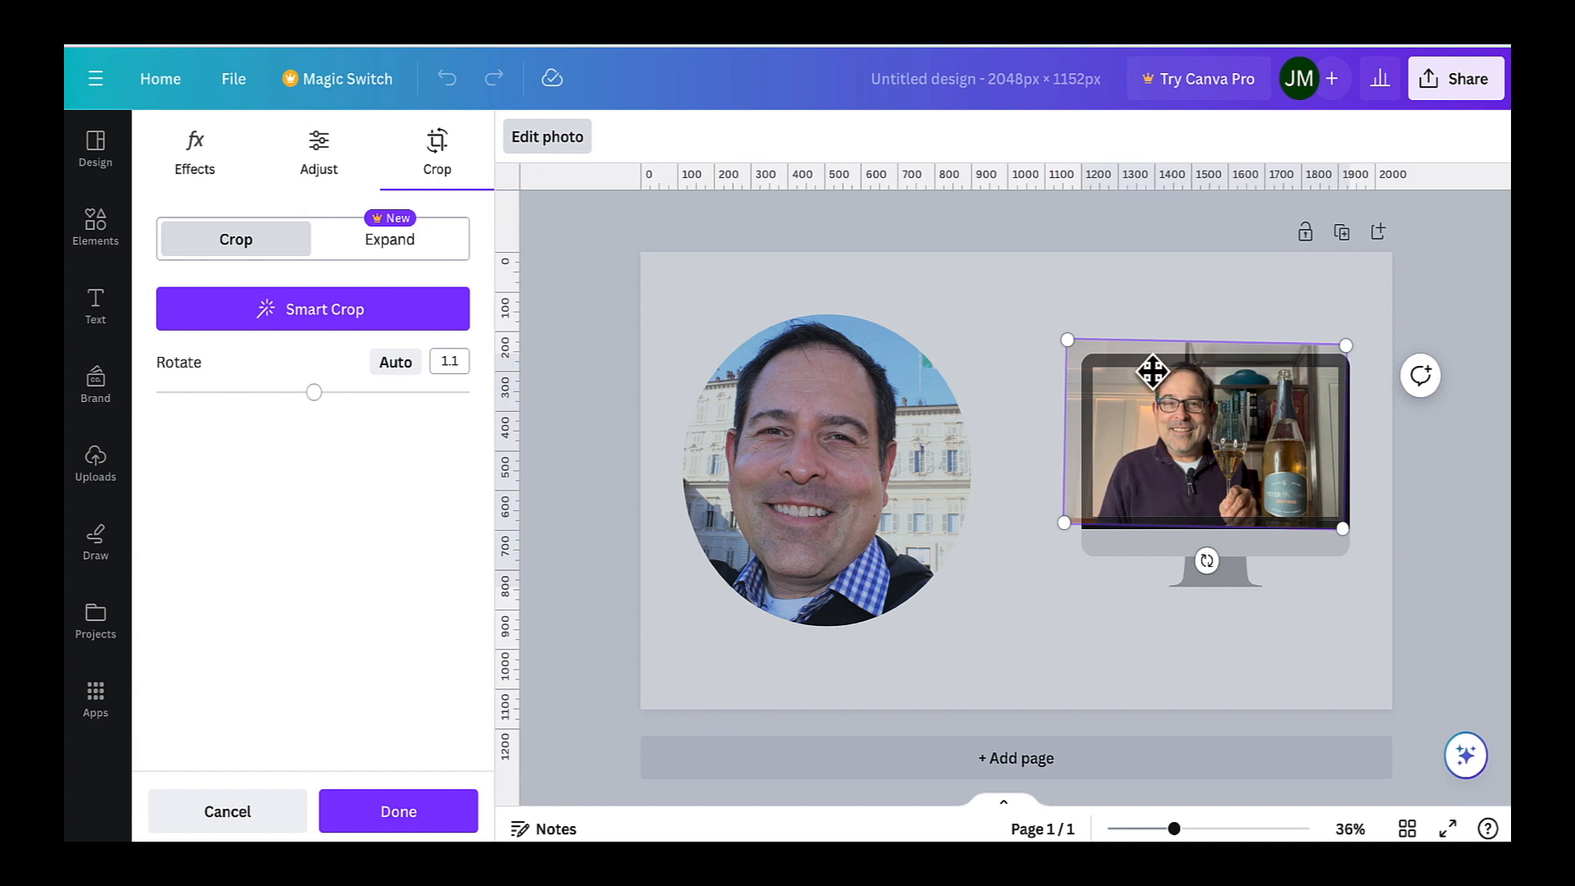
click(1170, 260)
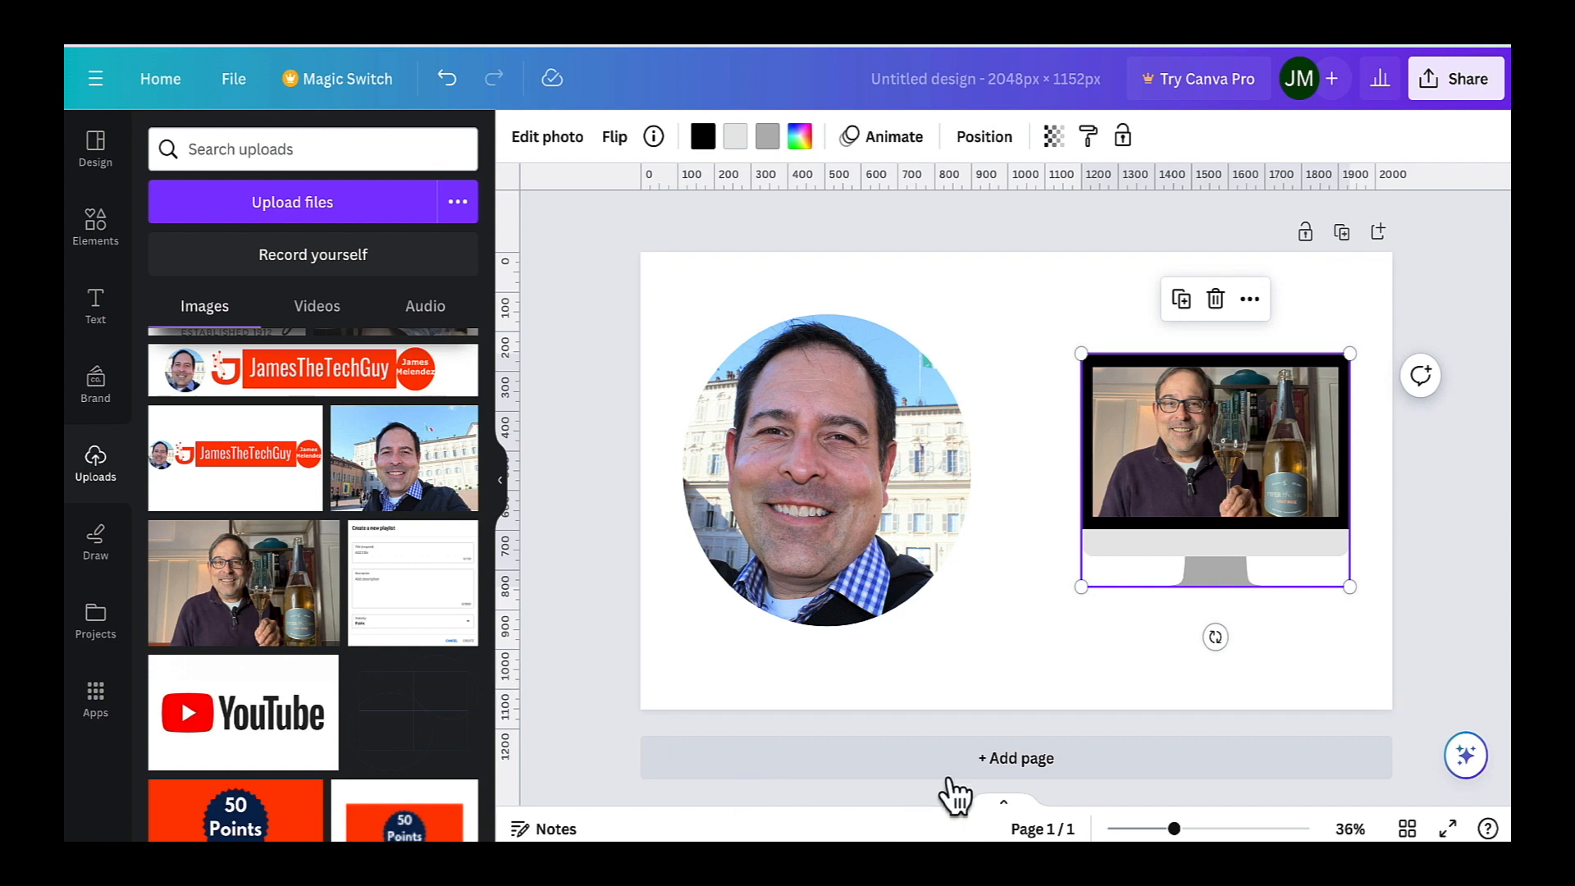
Step: Add a second blank page and bring up the full collection of grid layouts
click(984, 768)
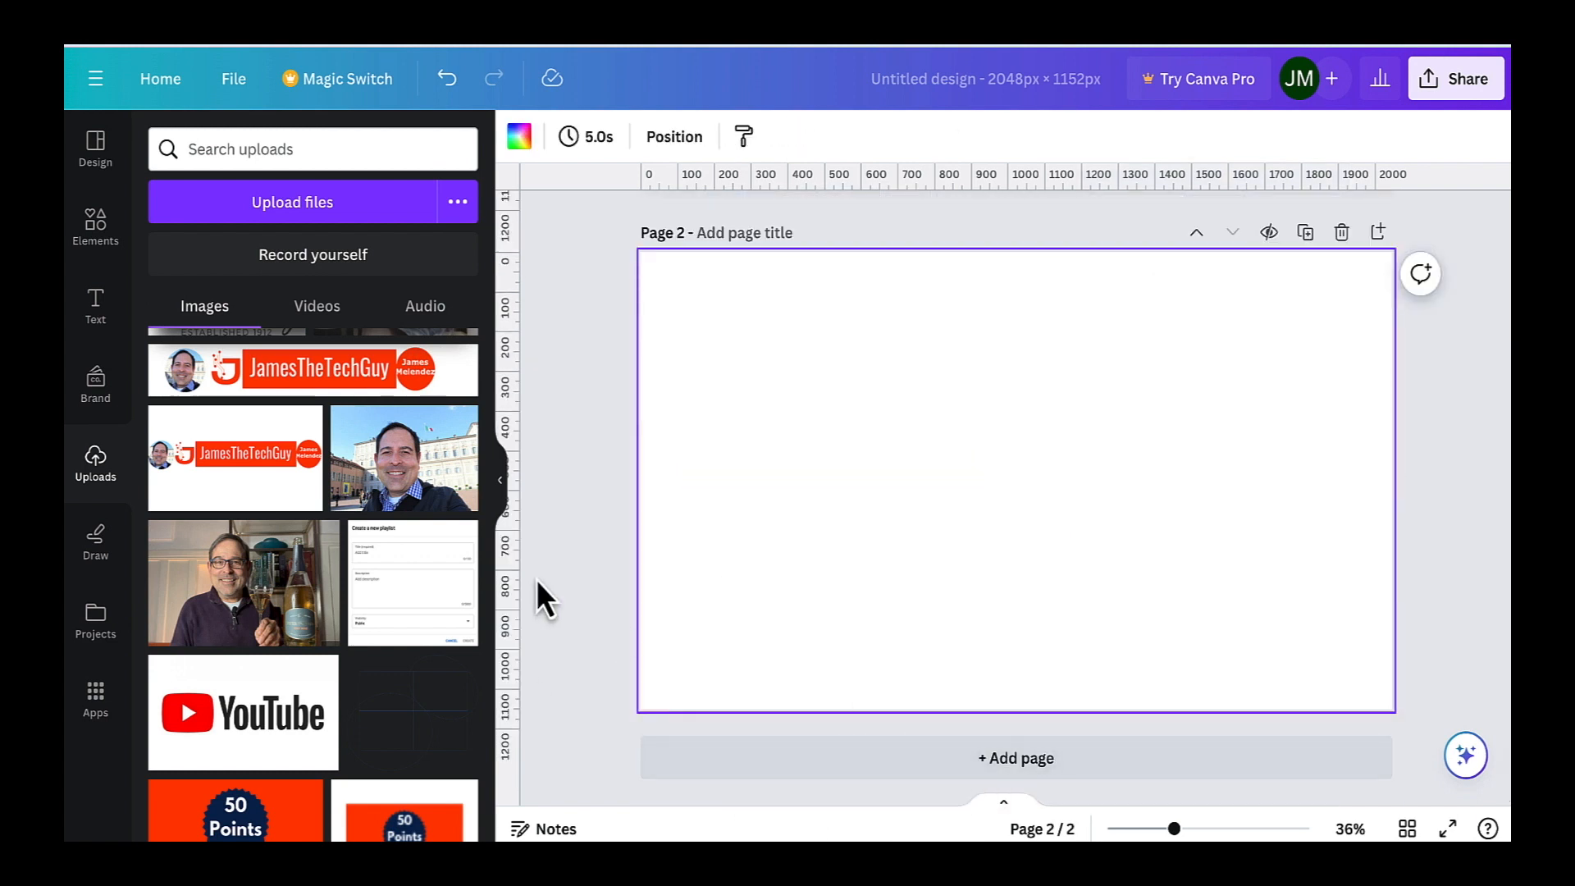
click(105, 232)
scroll(296, 534, down, 15)
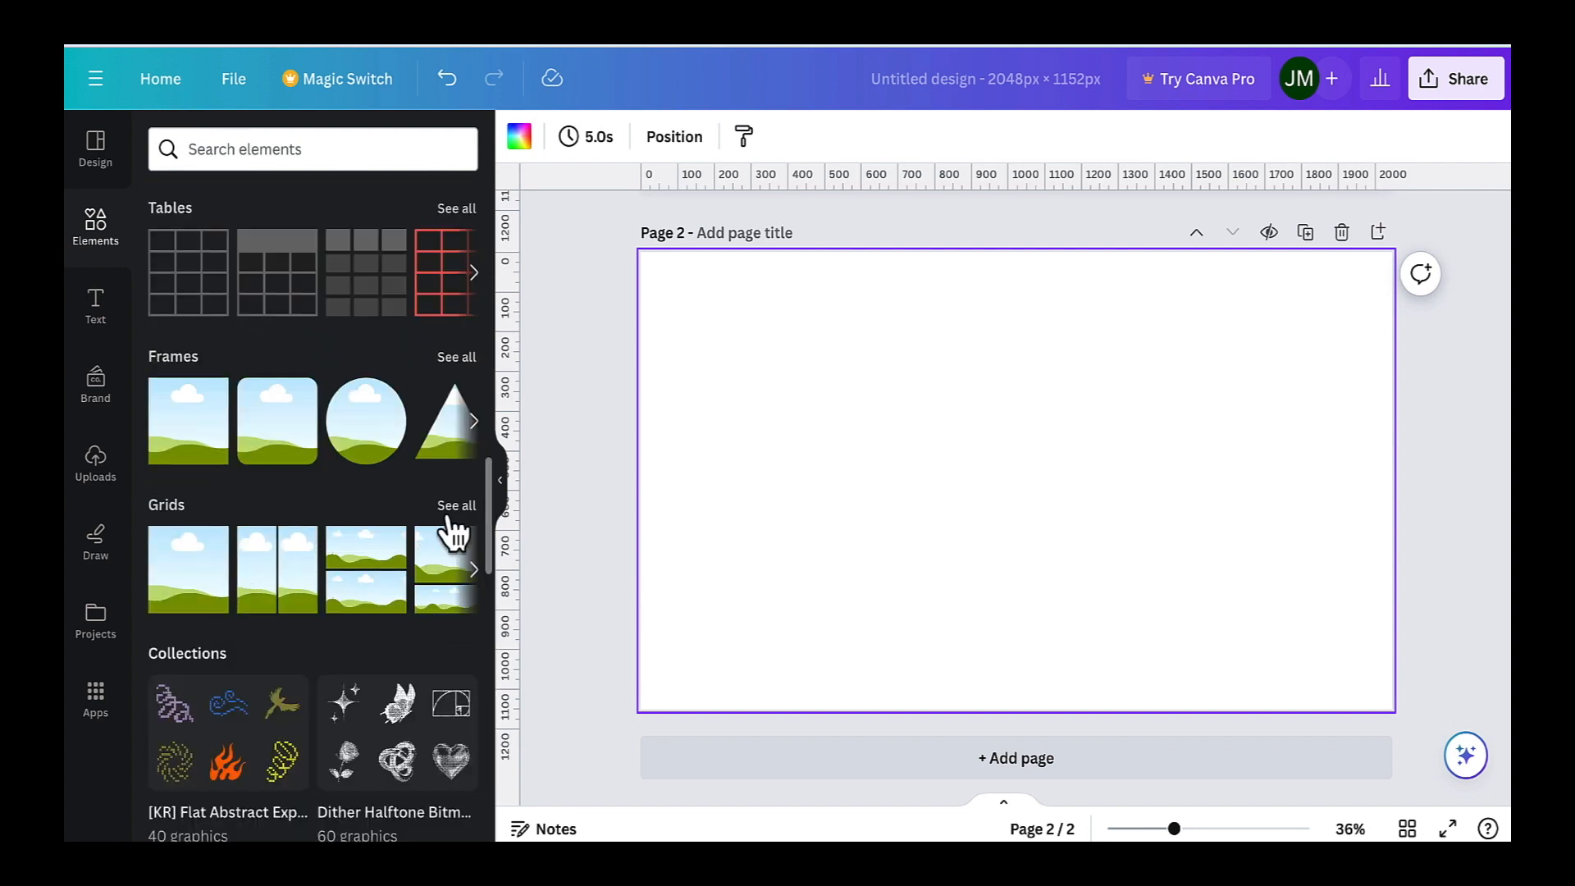
click(451, 521)
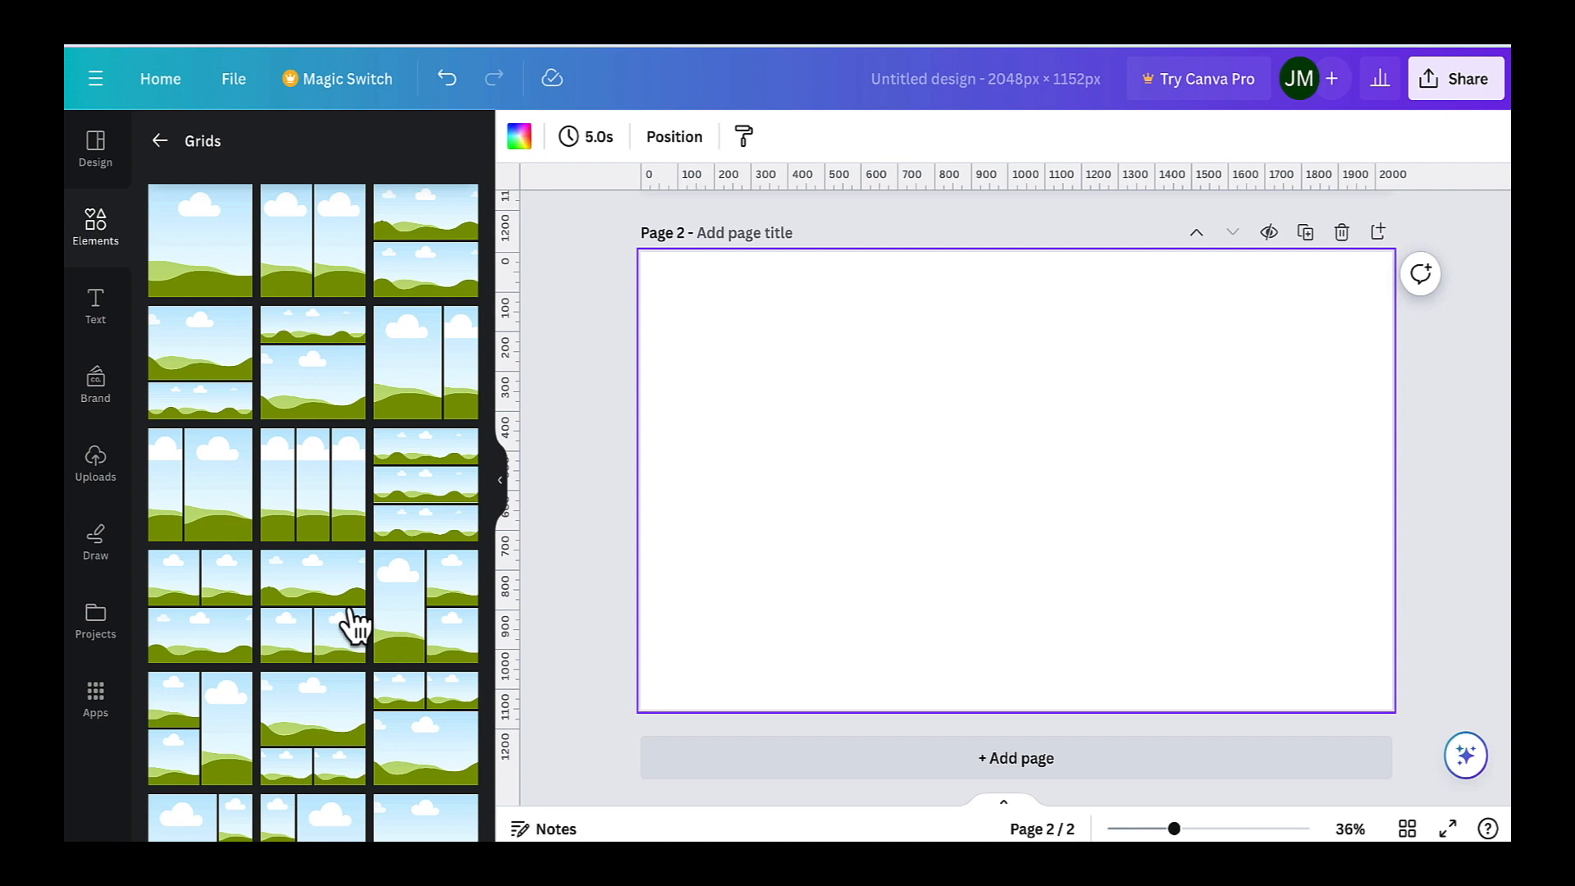
Step: Place a grid of three equal vertical columns across the whole of page 2
click(217, 625)
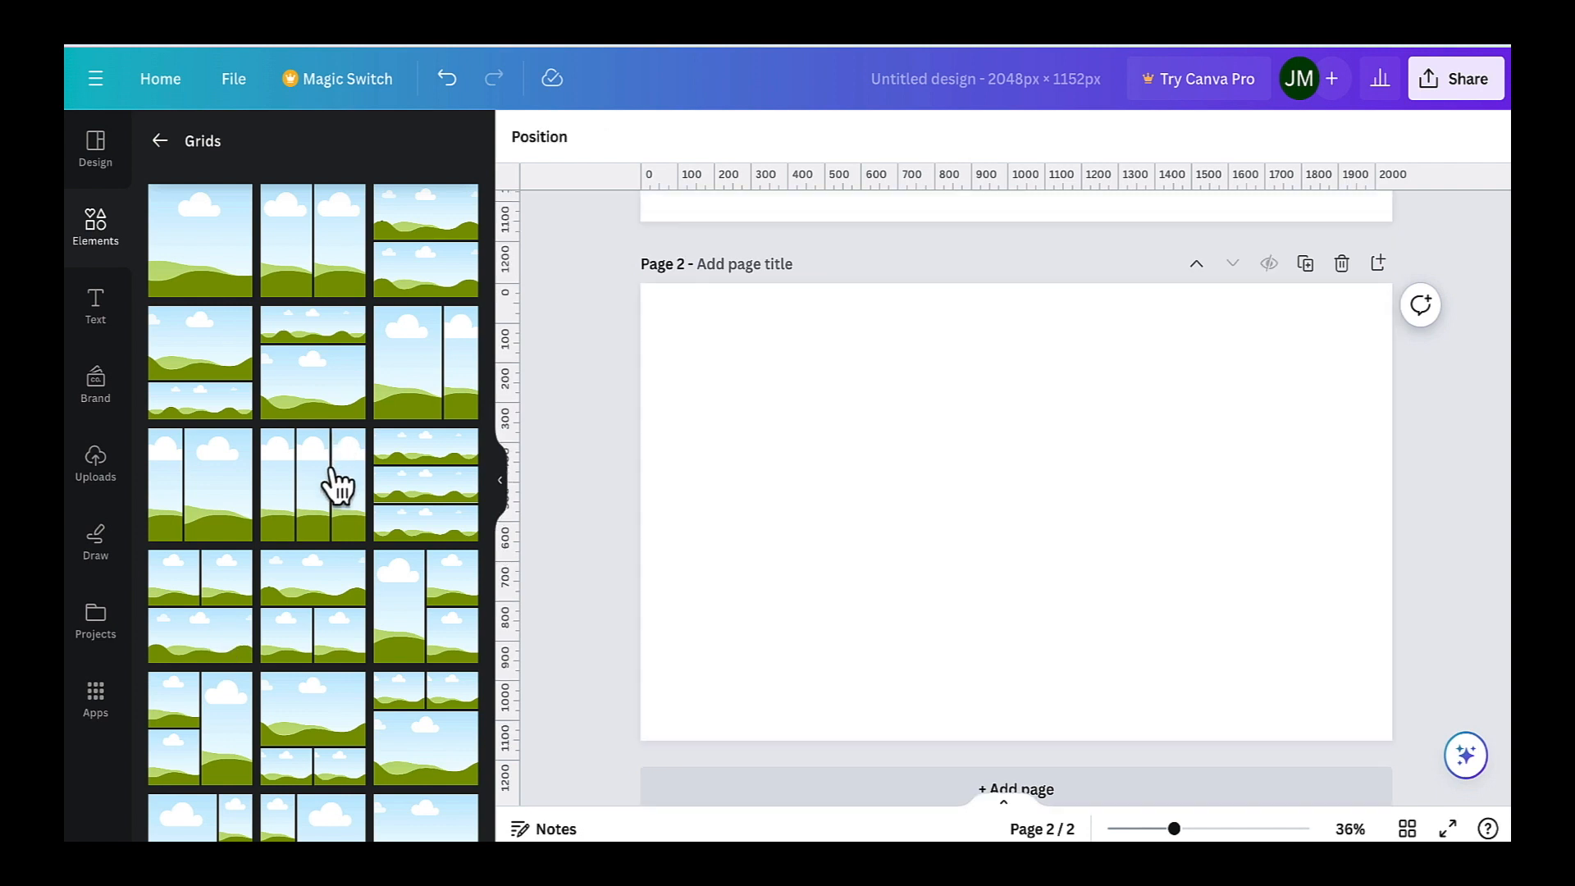
drag(337, 484, 897, 419)
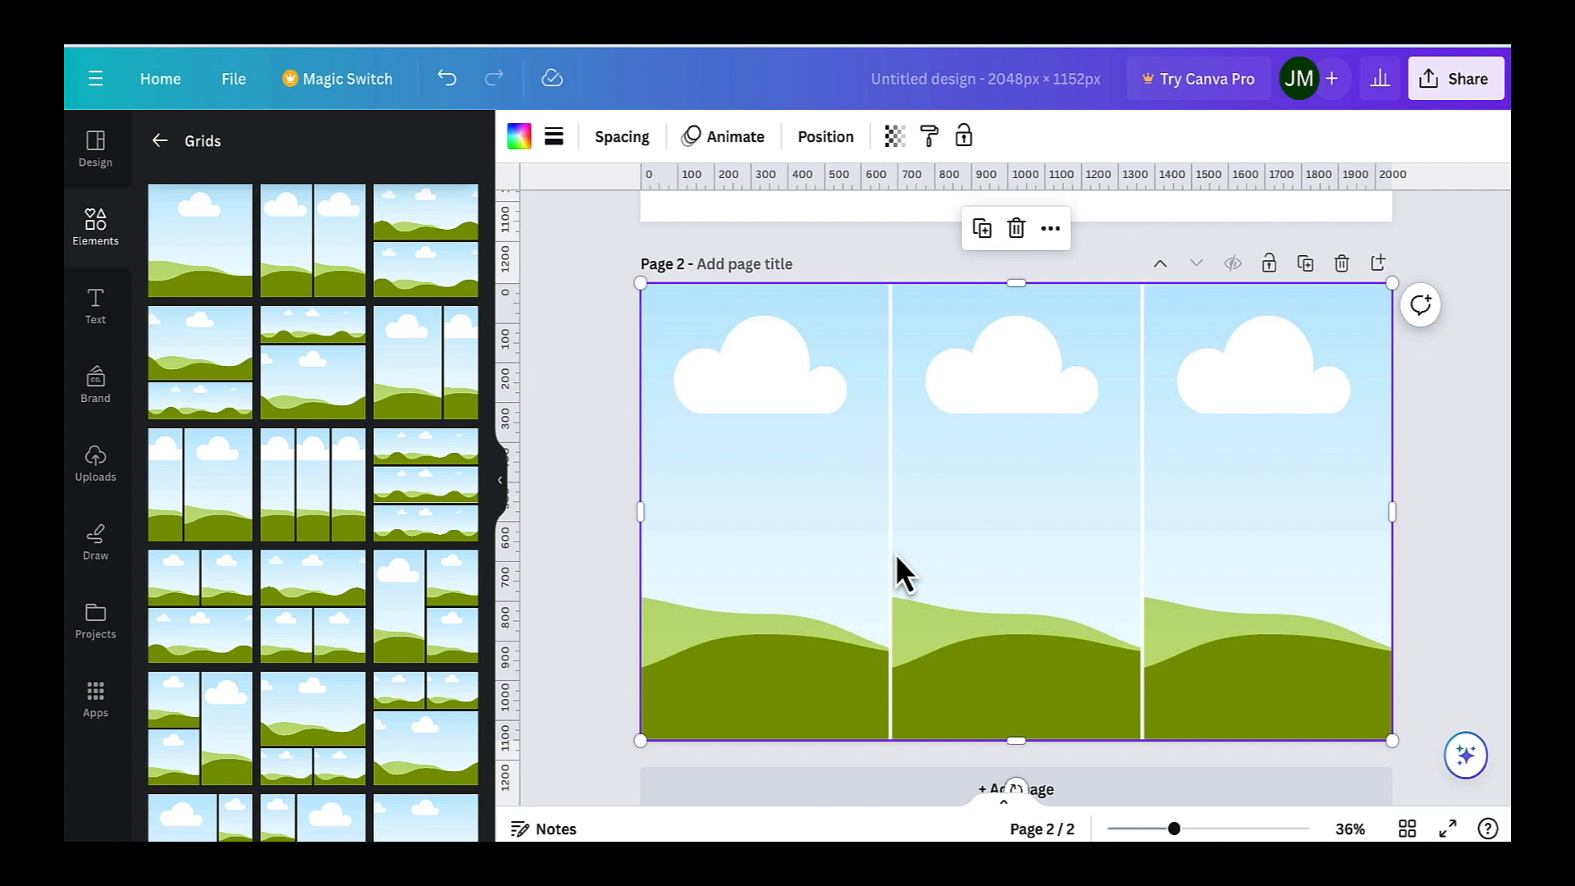
scroll(328, 628, down, 5)
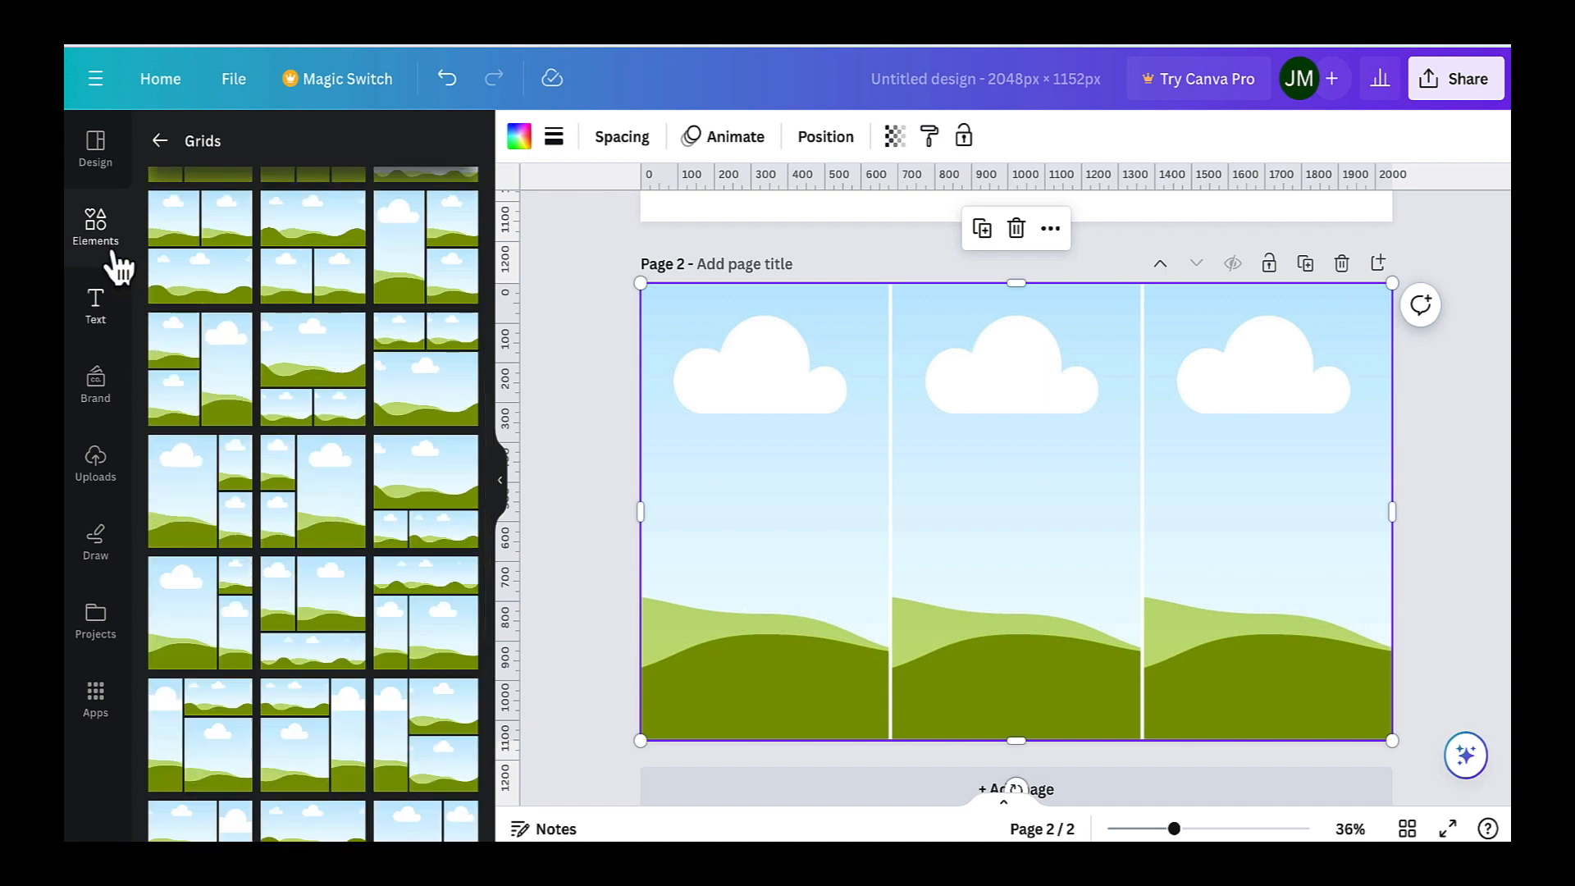
Step: Fill the three grid columns with uploaded images, putting the purple form icon in the first column
click(97, 462)
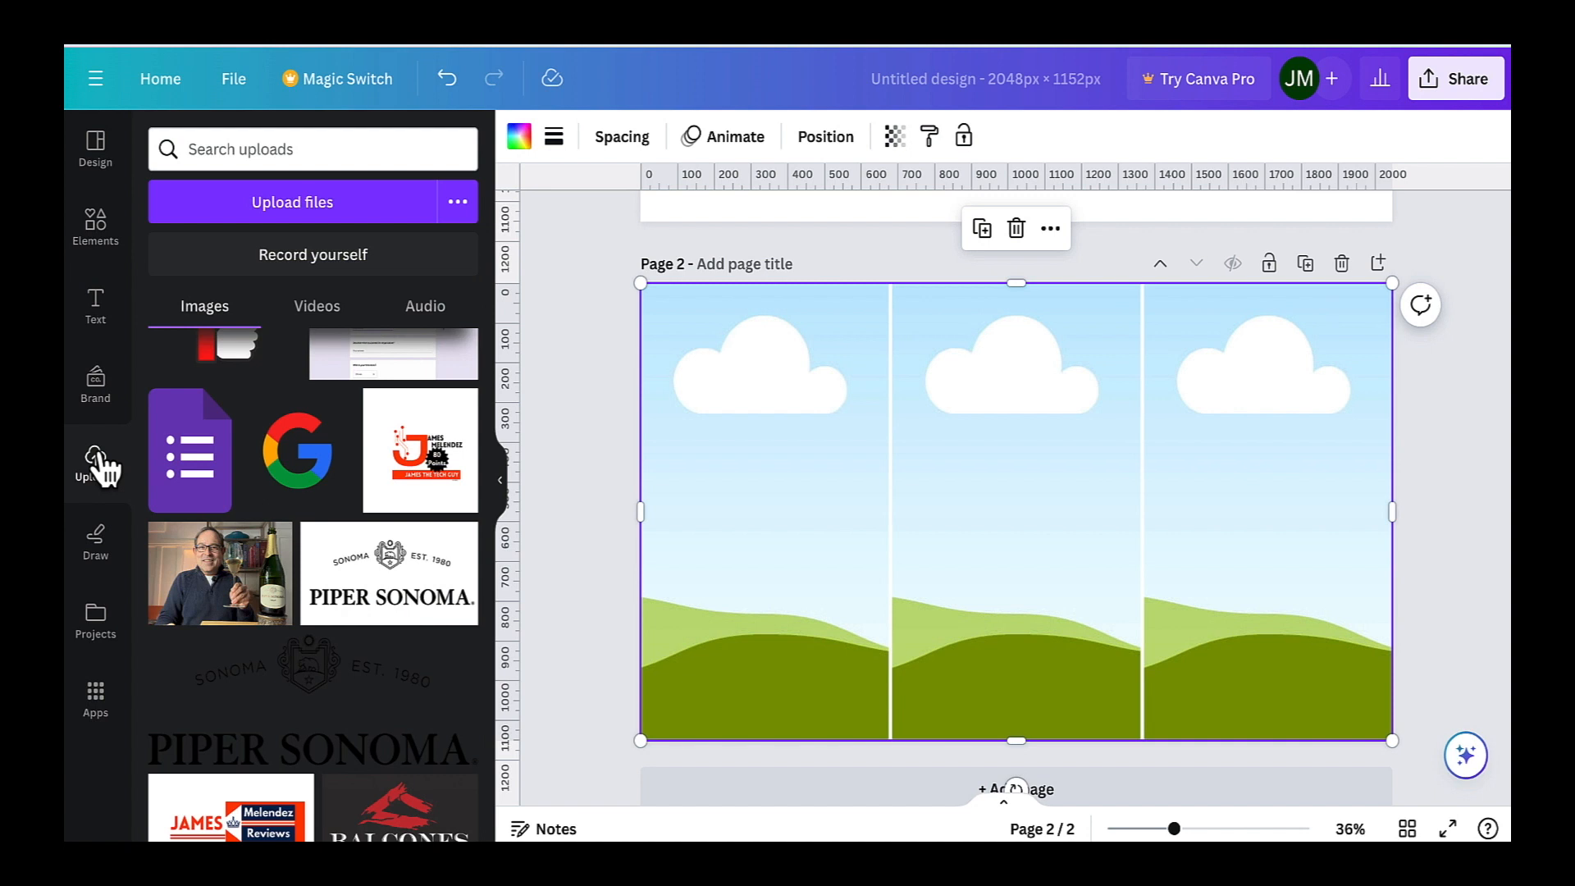
drag(609, 456, 705, 465)
scroll(309, 538, up, 3)
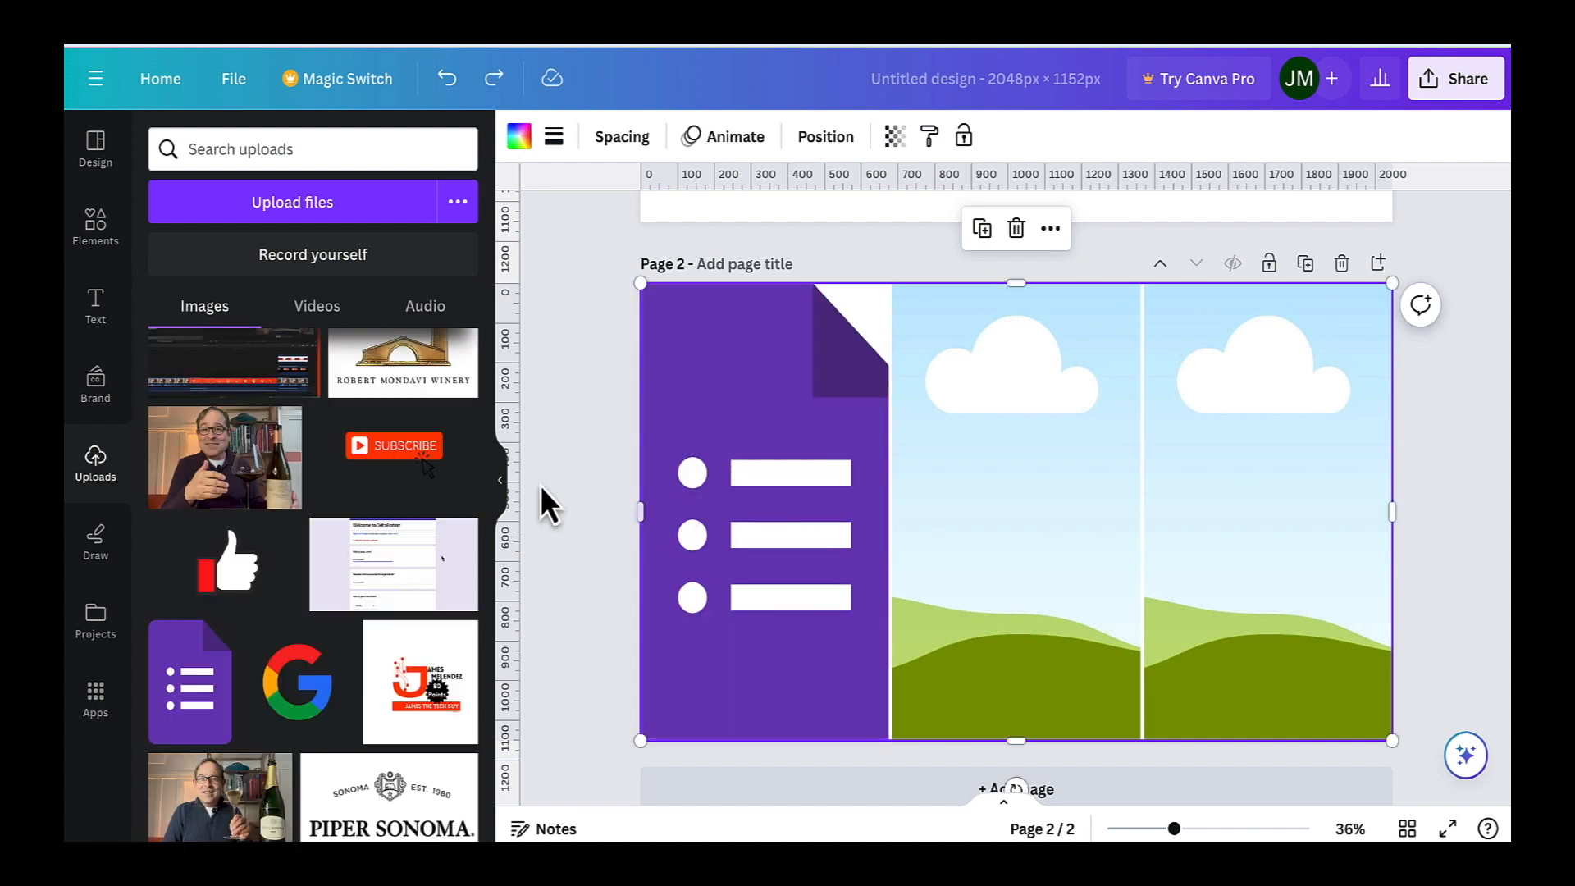
drag(275, 471, 1099, 447)
scroll(327, 496, down, 5)
drag(402, 673, 1270, 465)
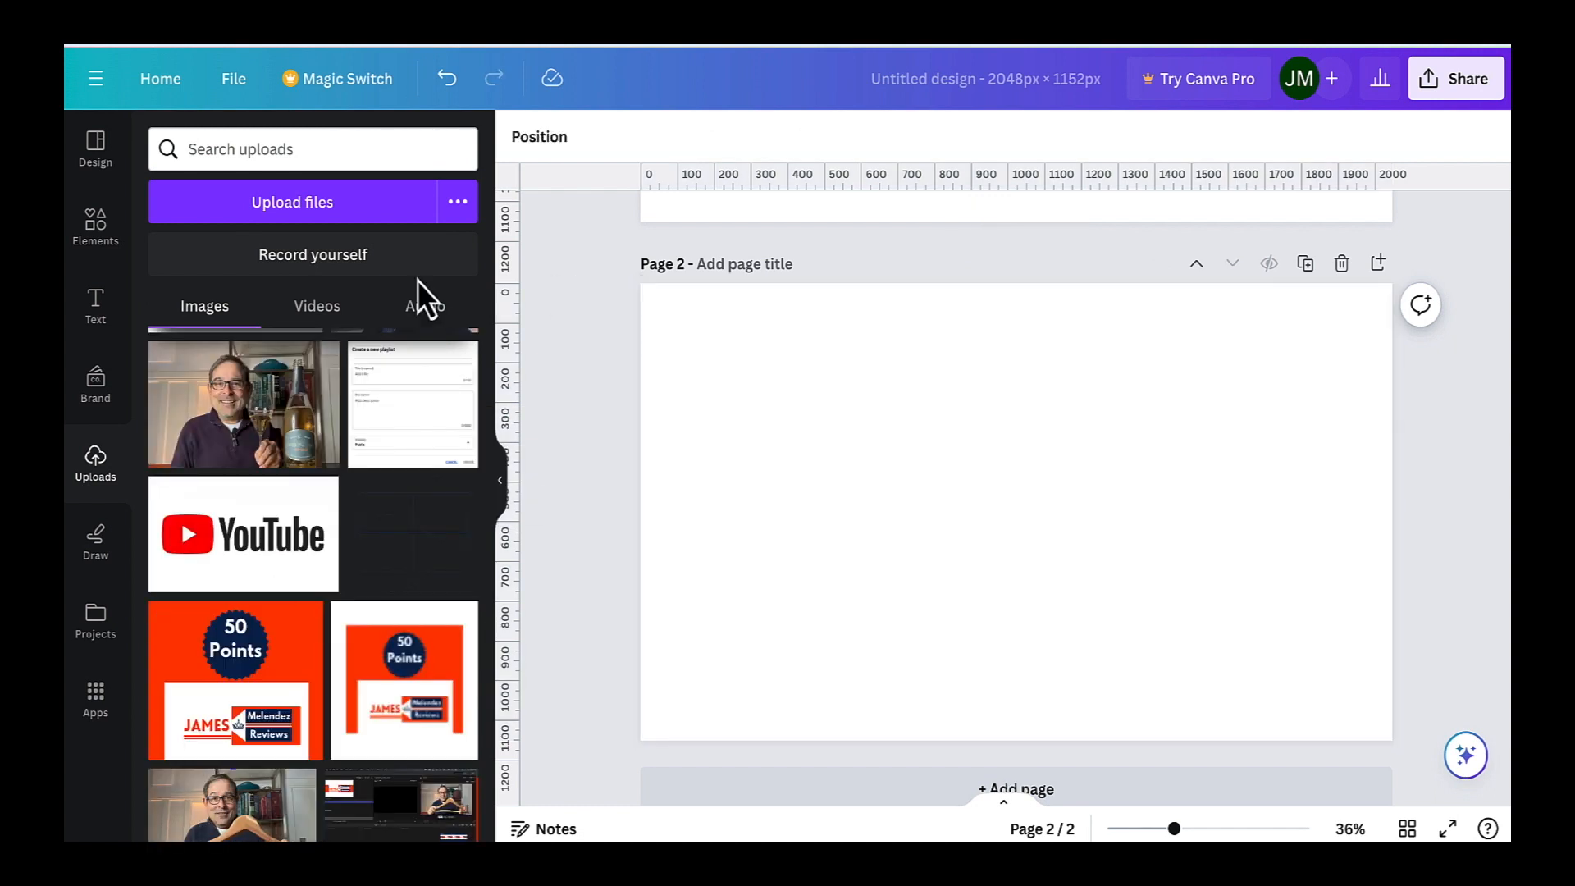
Step: Add a grid to page 2 with one full-width cell above a wider left cell and a narrower right cell
click(95, 231)
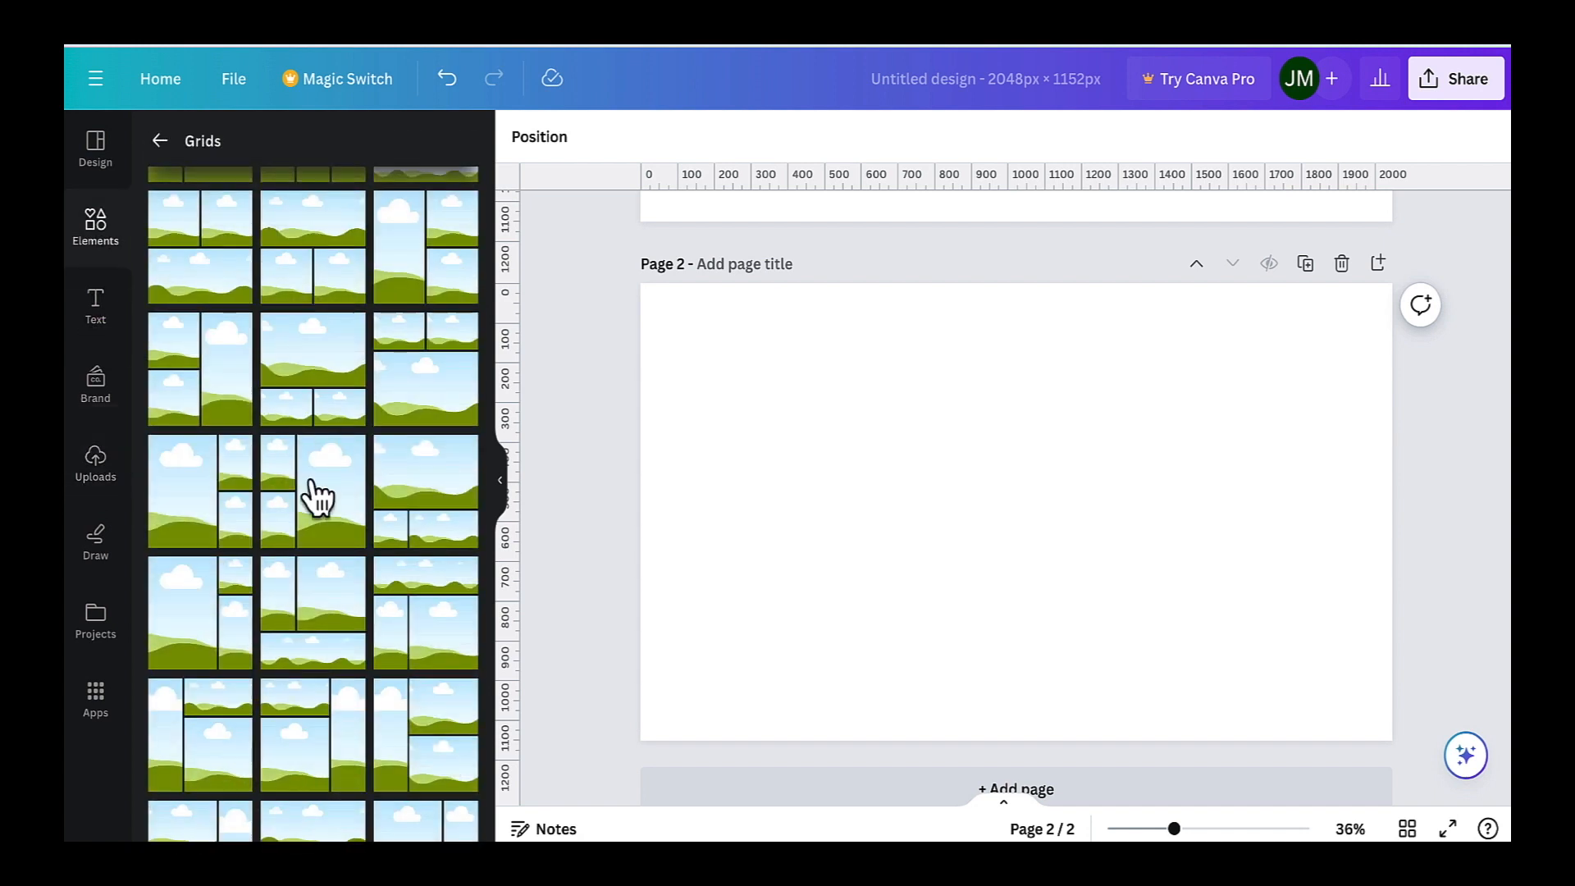
scroll(332, 558, down, 2)
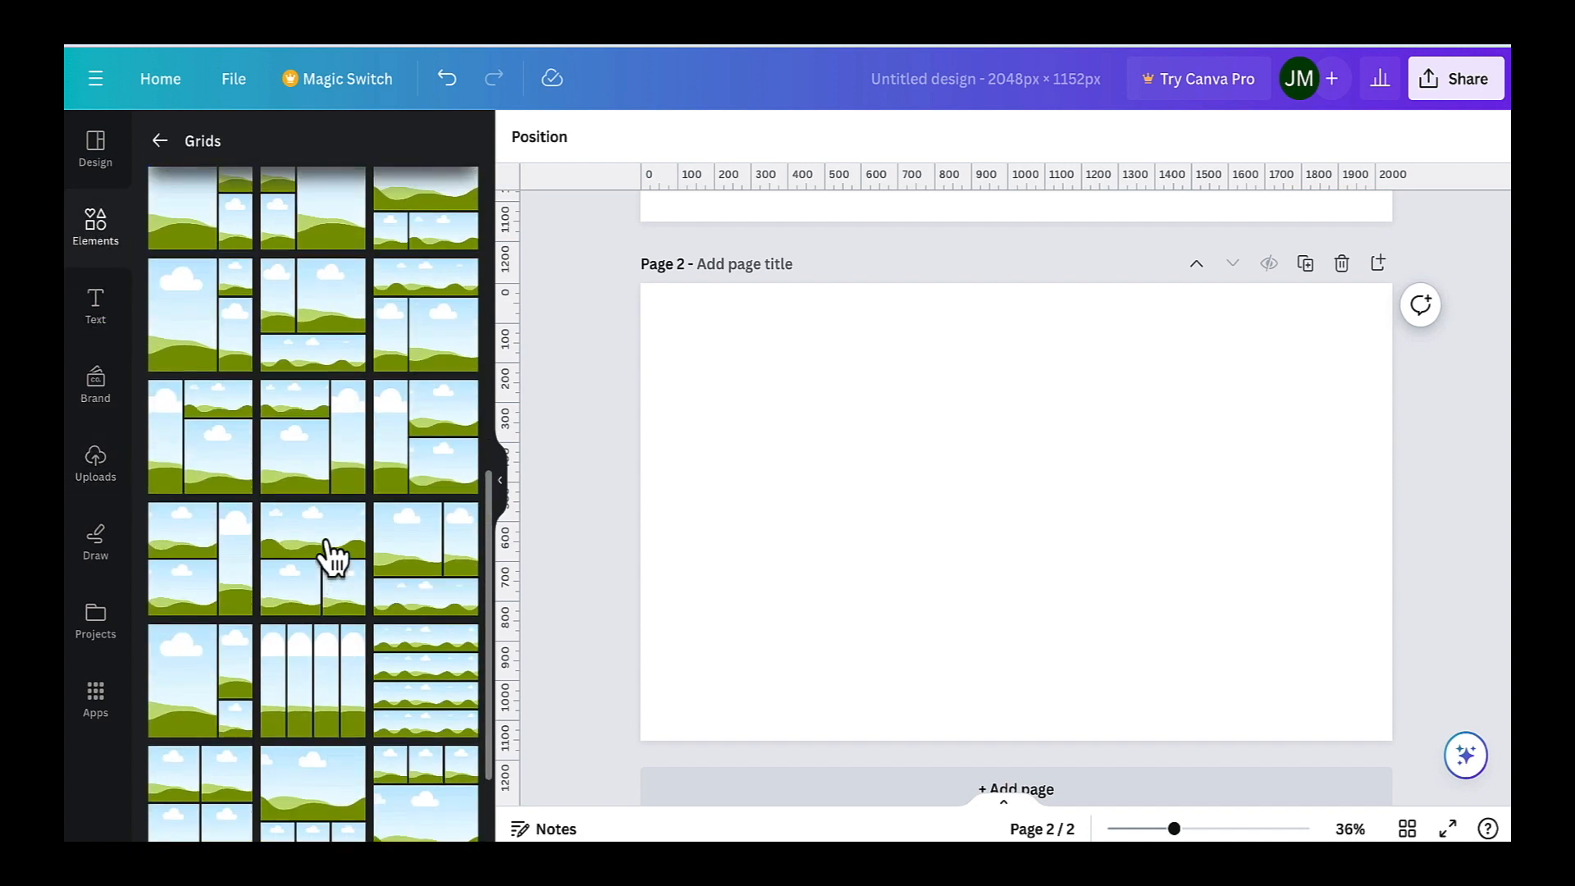
click(332, 558)
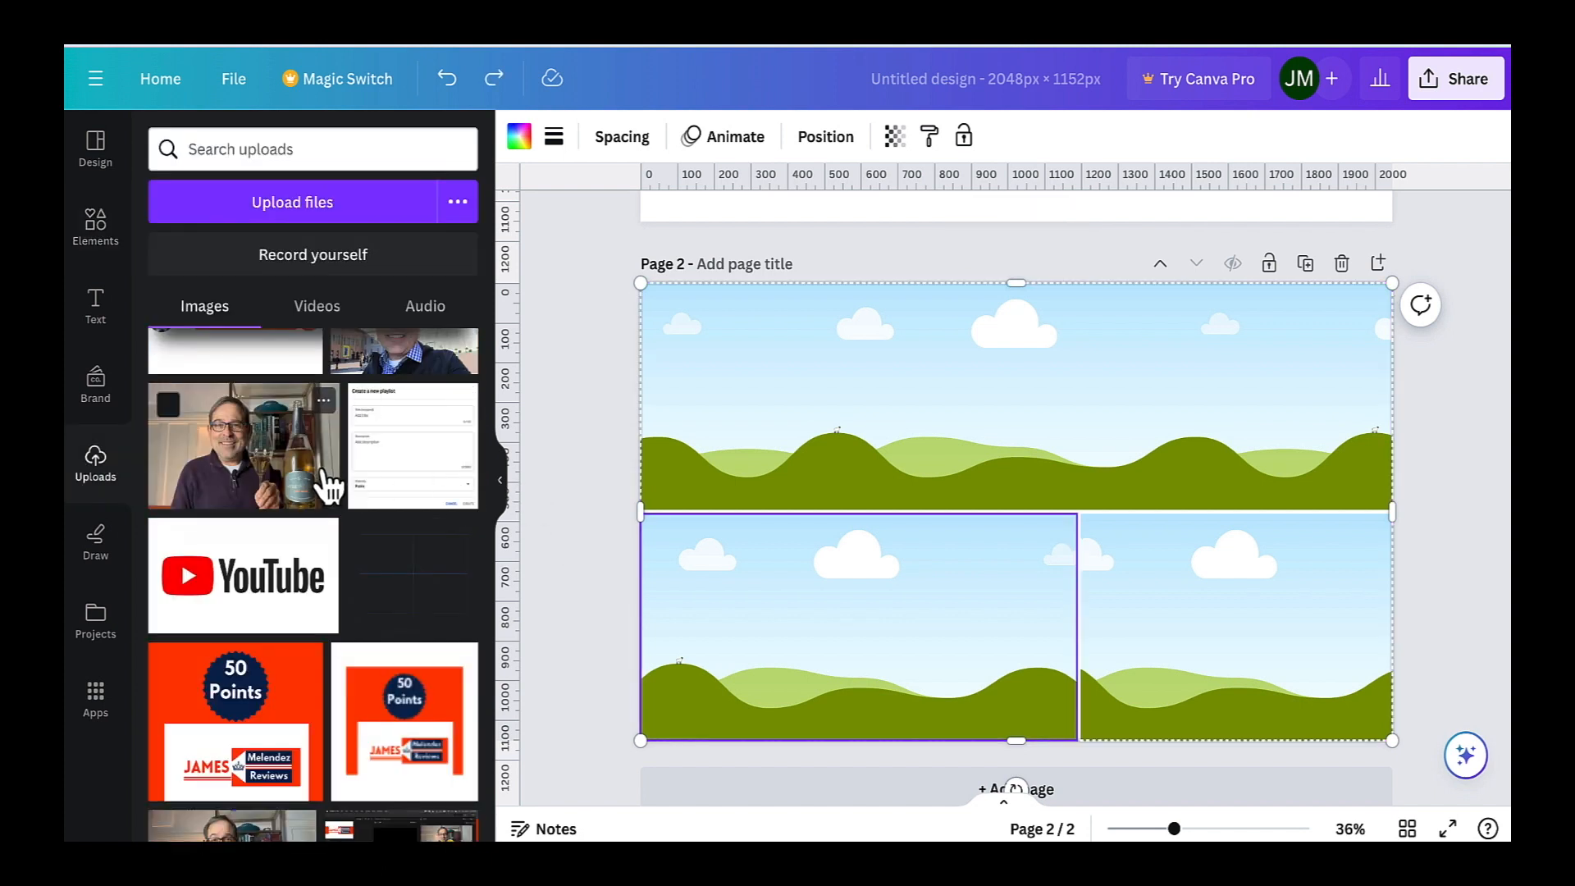
Step: Fill the grid with the wine glass photo at lower right, the YouTube logo at lower left and the Australian flag on top
drag(327, 486, 1257, 647)
drag(328, 595, 762, 606)
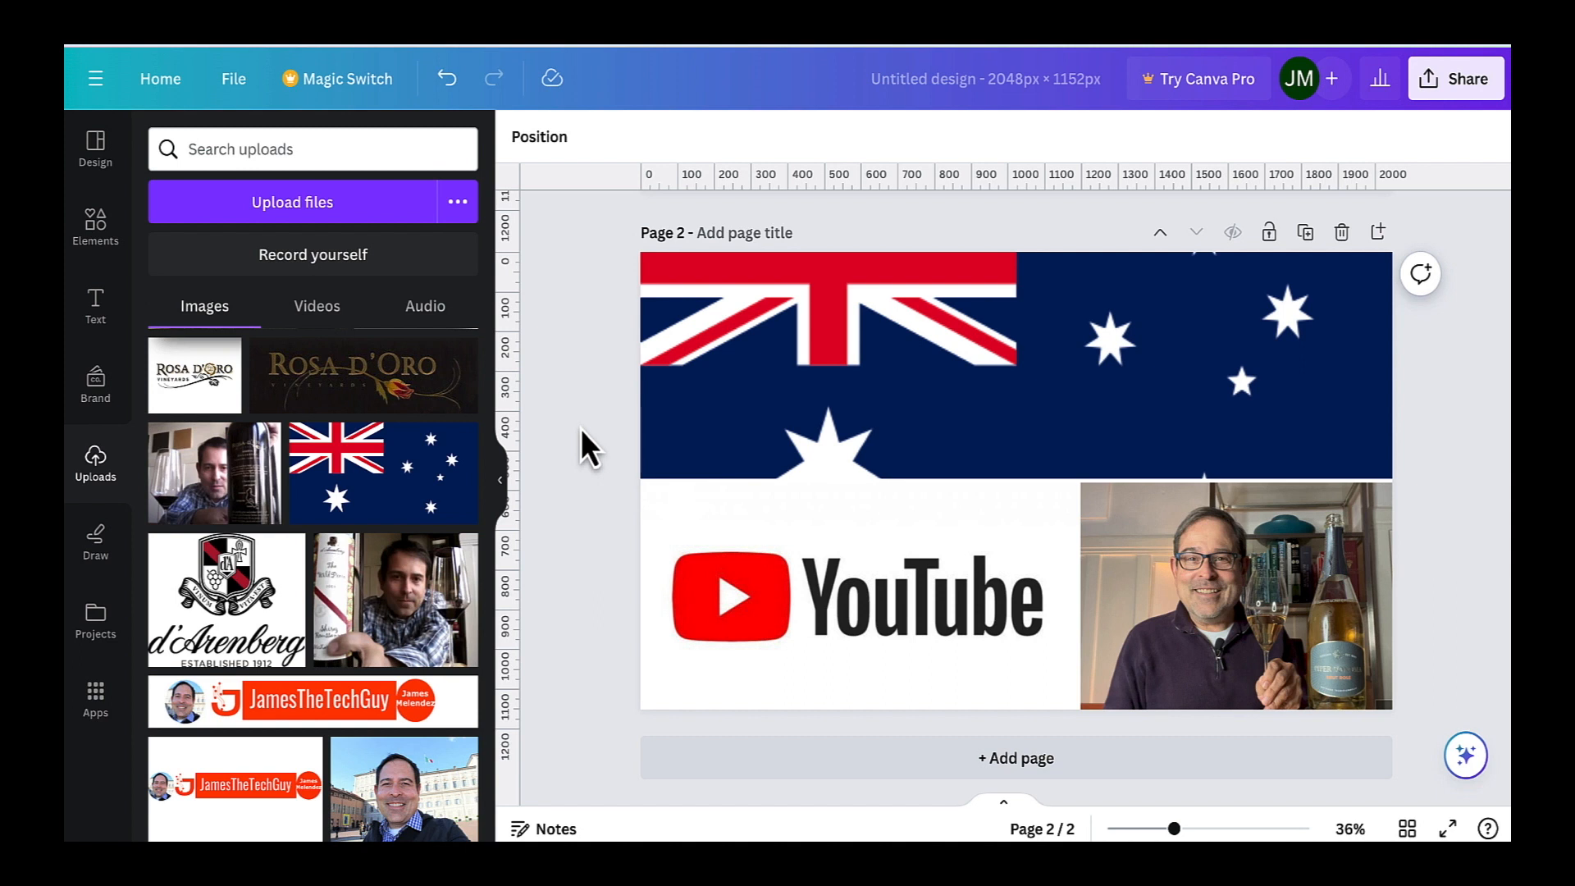
scroll(947, 547, up, 5)
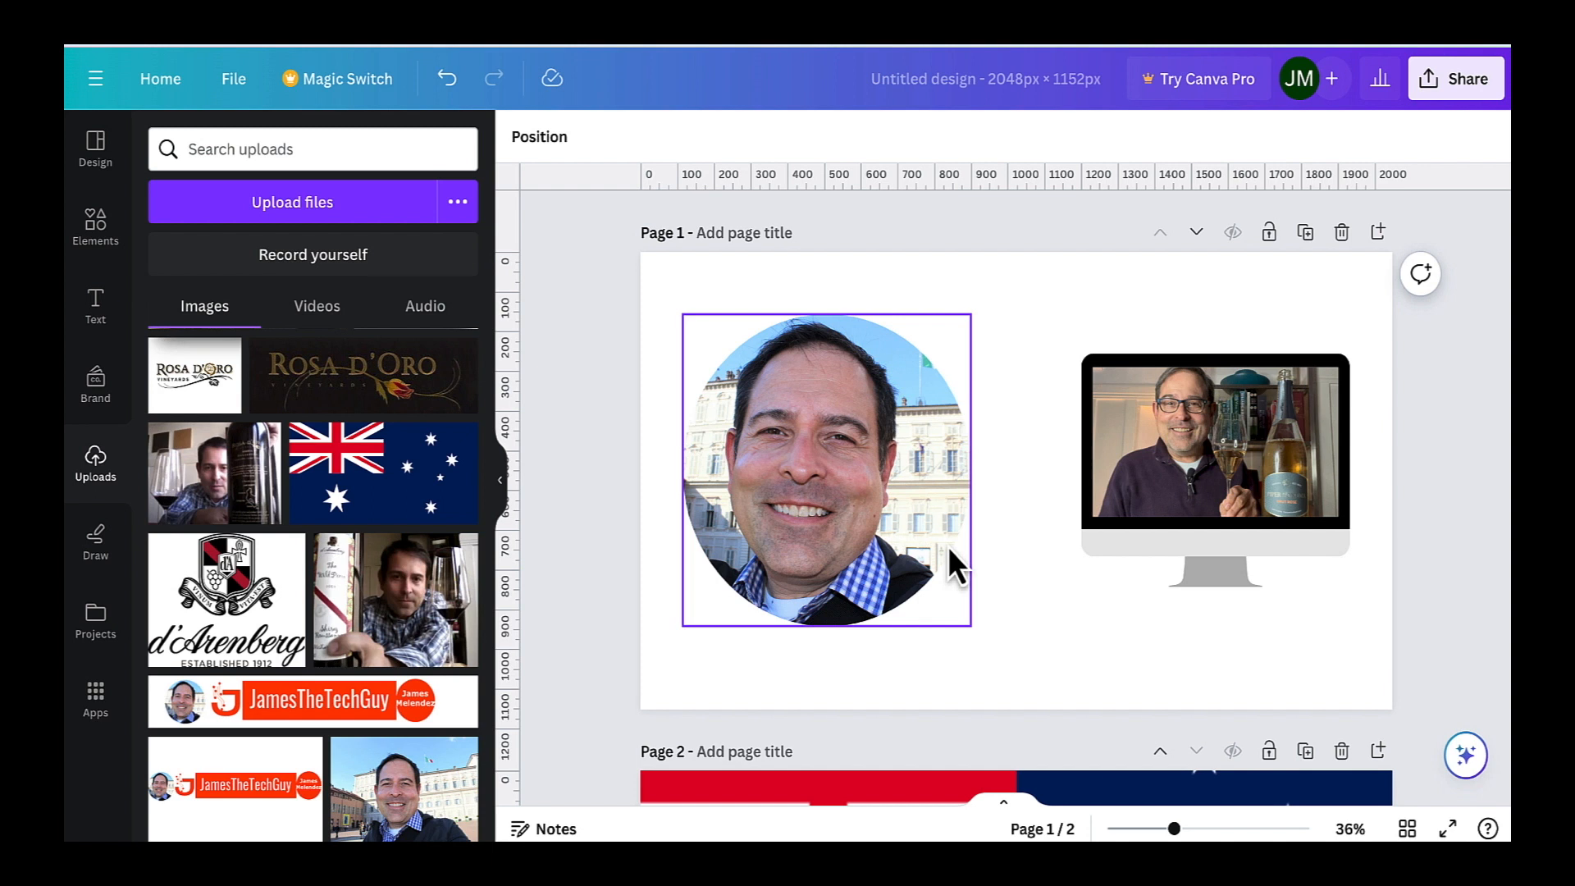